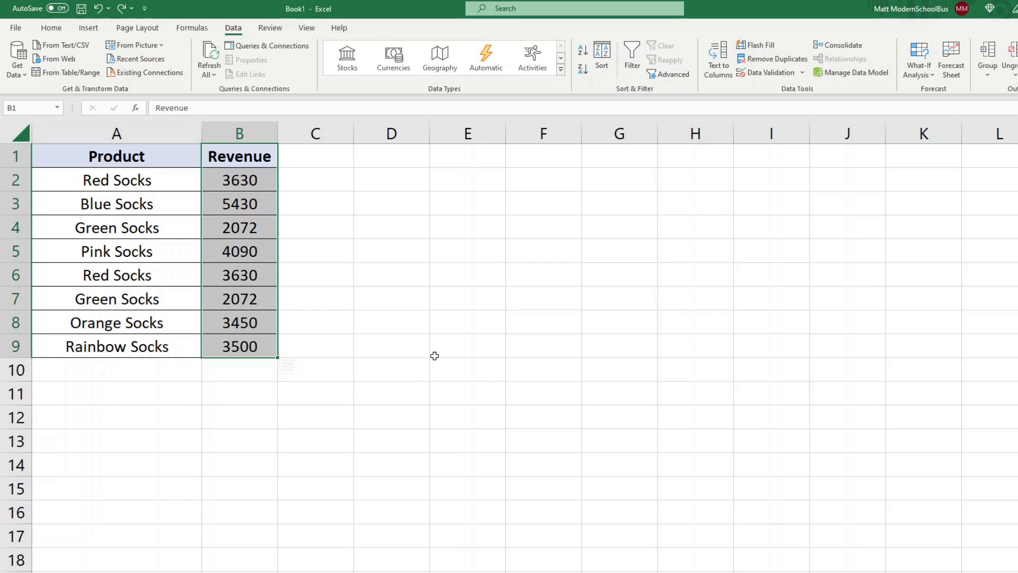
- Sort the table in A1:B9 by the Product column on cell values from A to Z, treating the first row as headers
{"action": "left_click", "coordinate": [461, 326]}
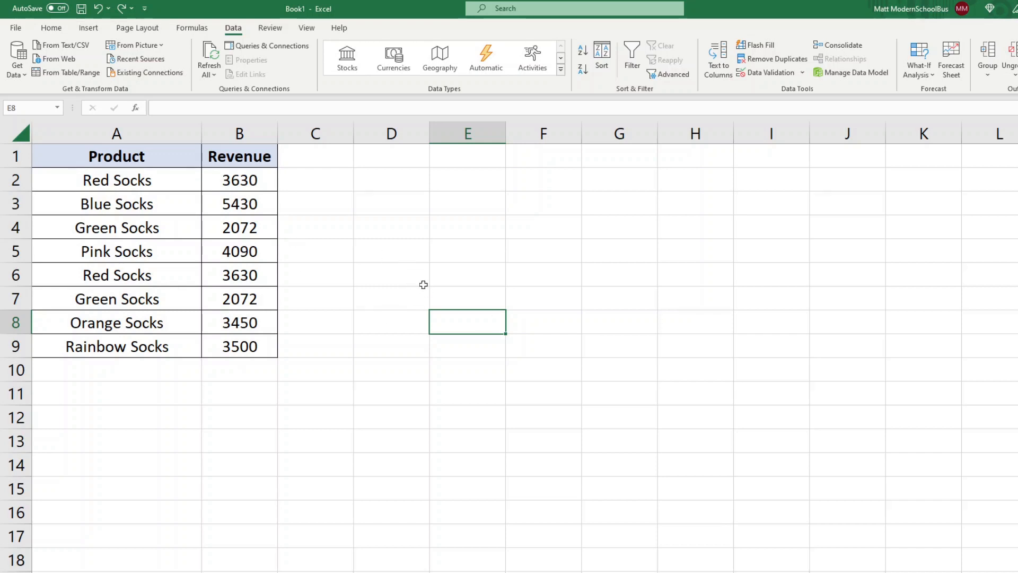
{"action": "left_click", "coordinate": [394, 259]}
{"action": "left_click_drag", "start_coordinate": [124, 155], "coordinate": [243, 347]}
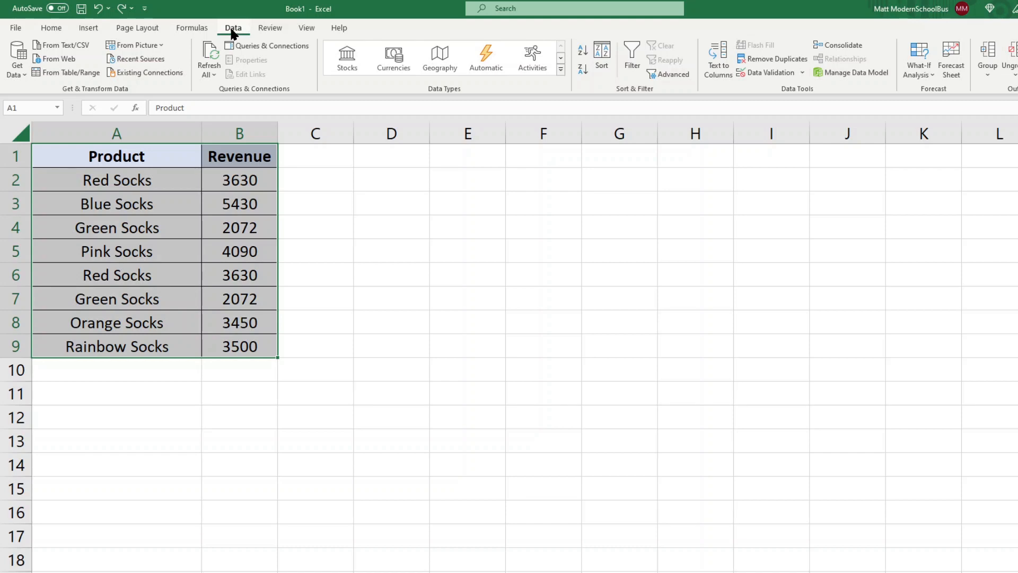
{"action": "left_click", "coordinate": [601, 58]}
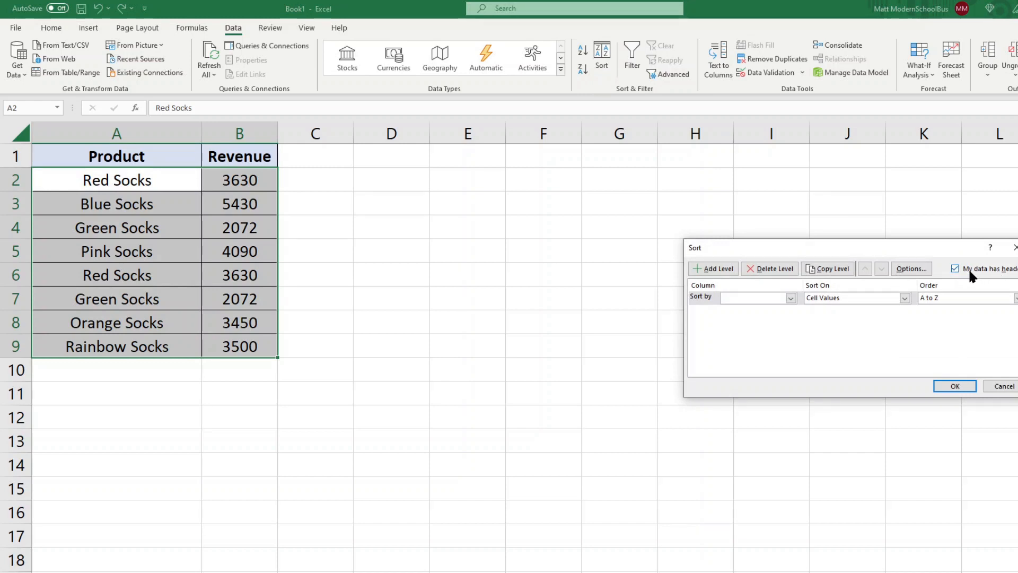
{"action": "left_click", "coordinate": [756, 297]}
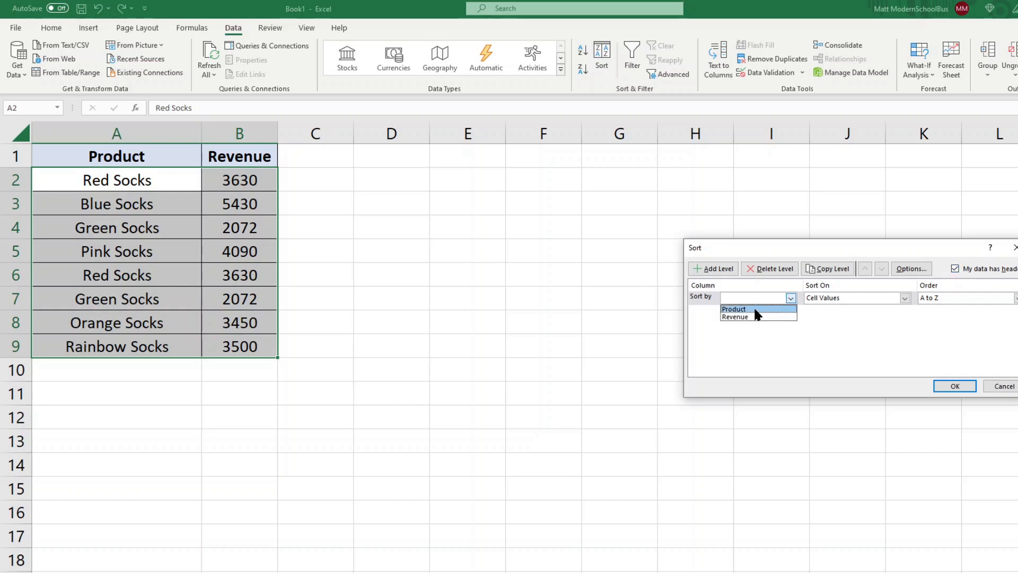
{"action": "left_click", "coordinate": [755, 309]}
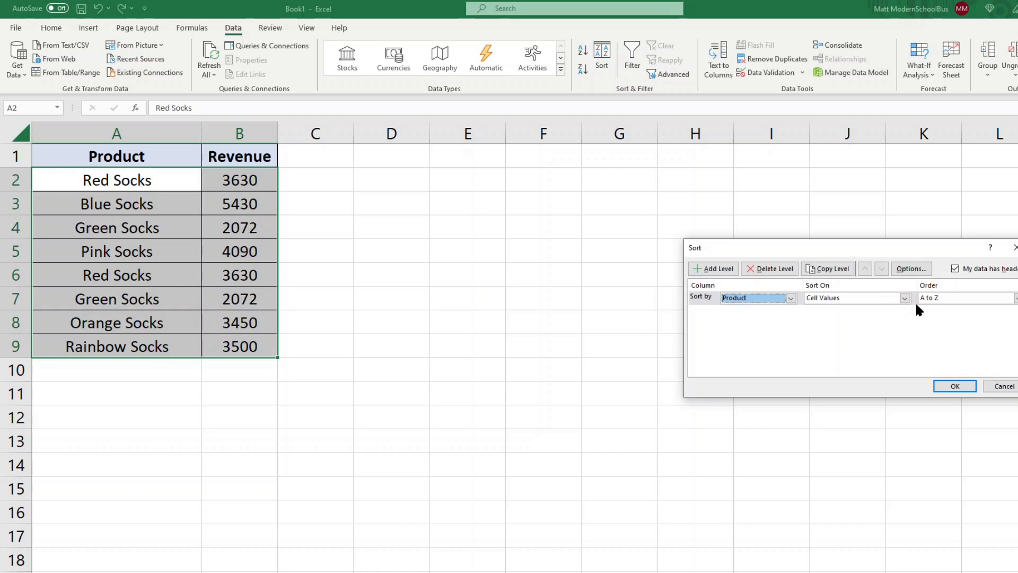
{"action": "left_click", "coordinate": [943, 383]}
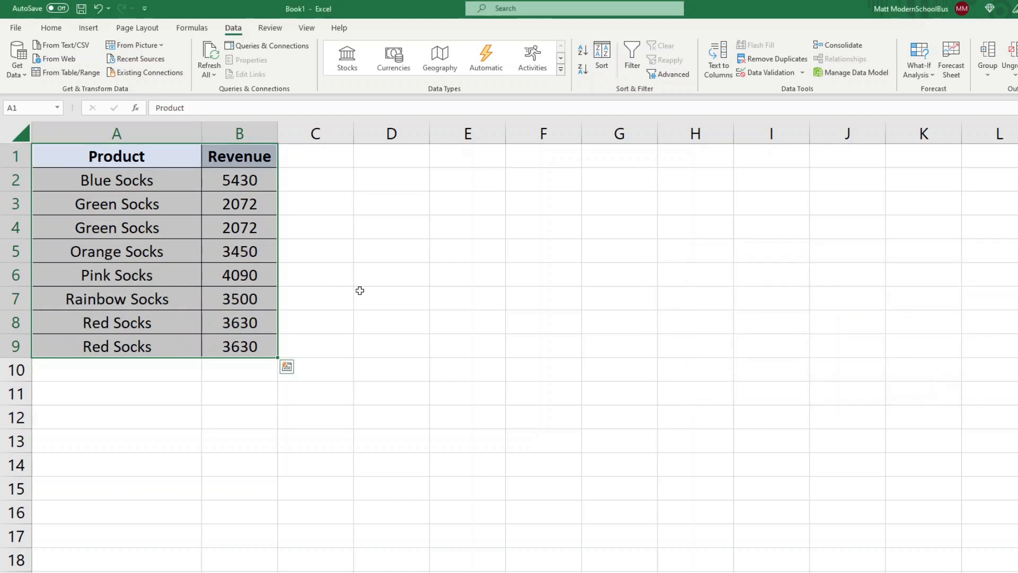
- Check the repeated Green Socks and Red Socks rows and their revenue values in the sorted table
{"action": "left_click", "coordinate": [414, 288]}
{"action": "left_click_drag", "start_coordinate": [143, 201], "coordinate": [225, 229]}
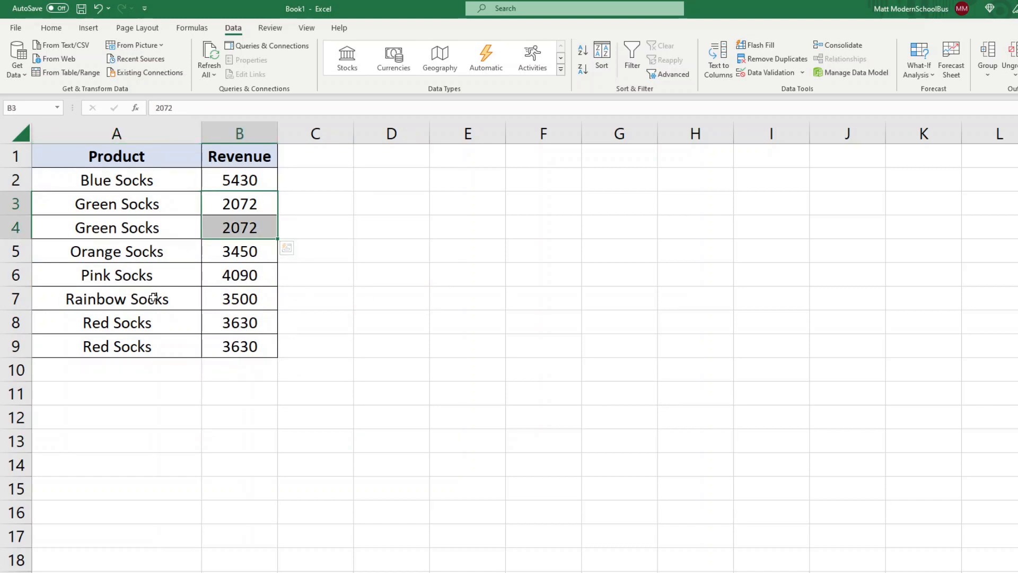
{"action": "left_click_drag", "start_coordinate": [150, 318], "coordinate": [140, 345]}
{"action": "left_click_drag", "start_coordinate": [227, 321], "coordinate": [233, 346]}
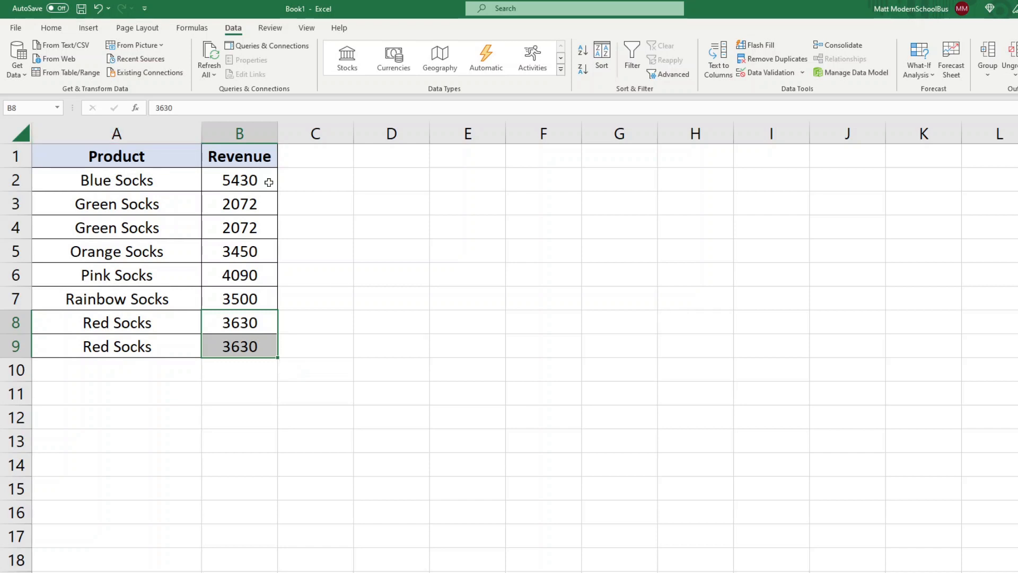
{"action": "left_click", "coordinate": [444, 249]}
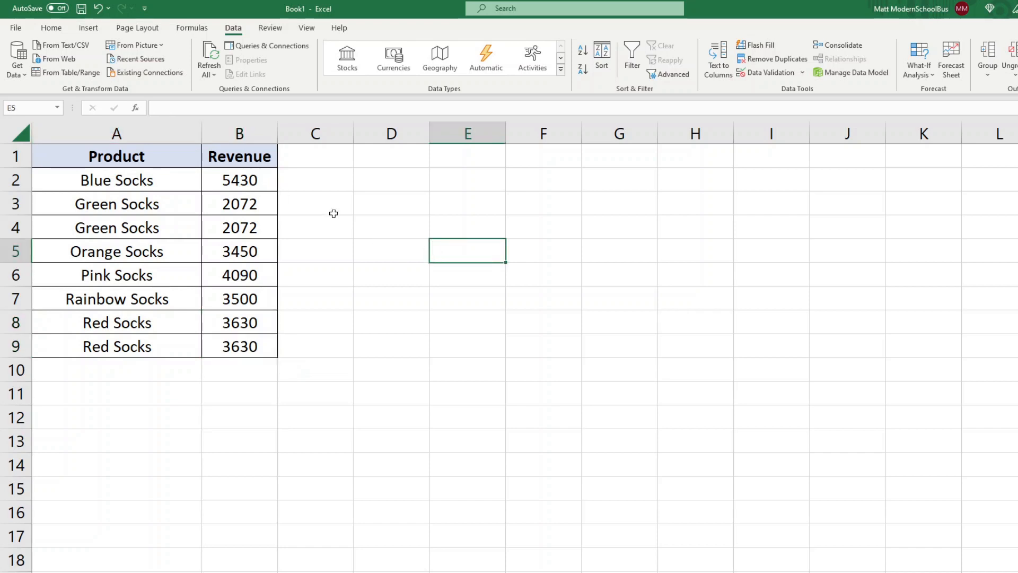
- Start a COUNTIF formula in cell C2 with the product cells A2:A9 as its range
{"action": "left_click", "coordinate": [328, 177]}
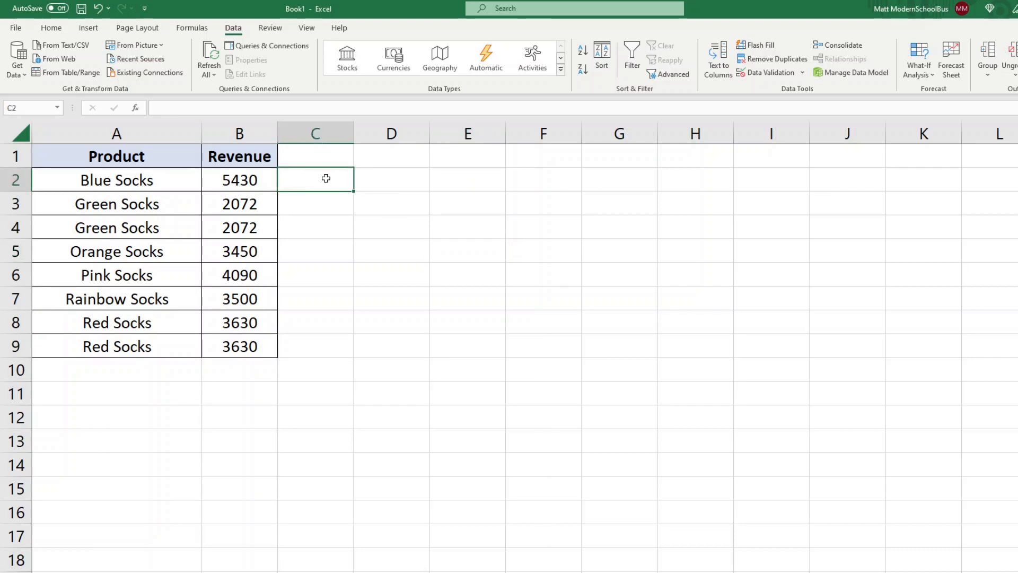
{"action": "type", "text": "="}
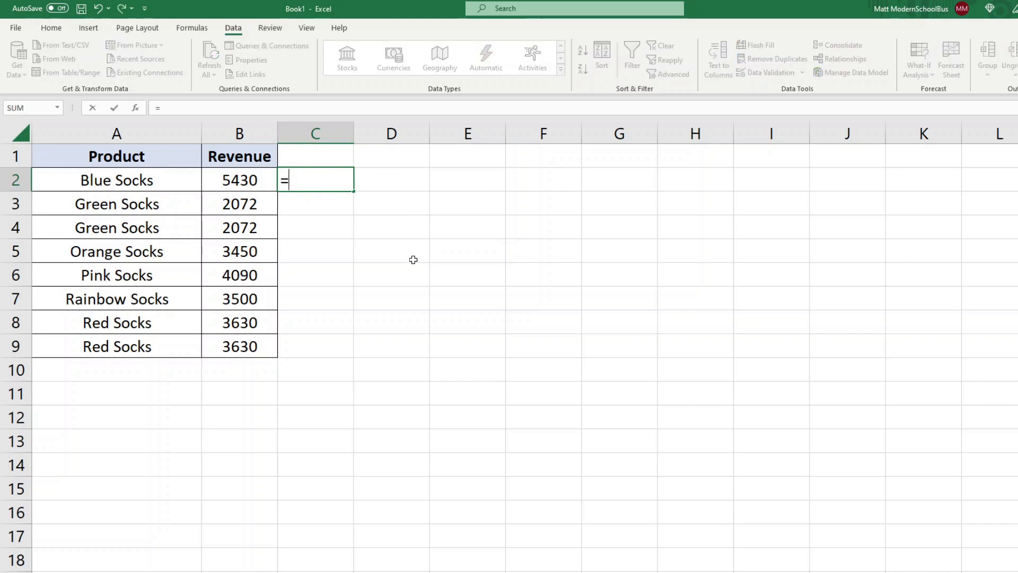
{"action": "type", "text": "countif"}
{"action": "key", "text": "Tab"}
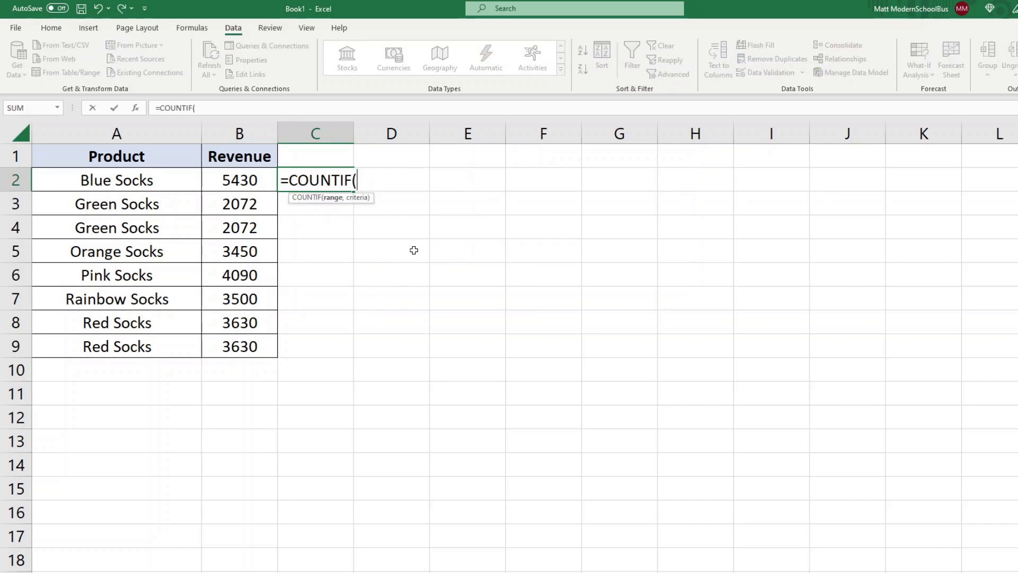
{"action": "left_click_drag", "start_coordinate": [133, 179], "coordinate": [139, 342]}
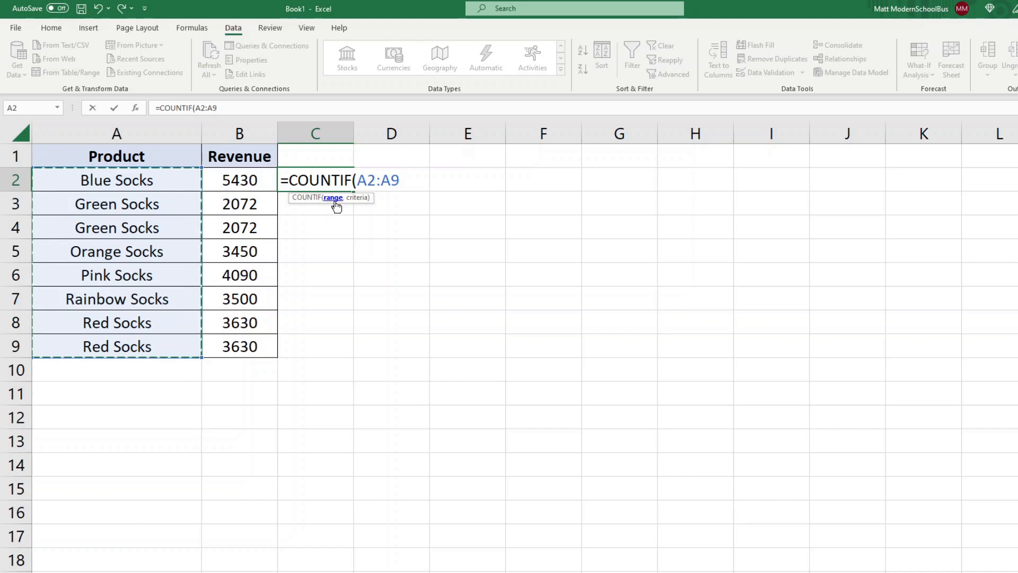
- Make the COUNTIF range absolute as $A$2:$A$9 and complete the formula with A2 as the criteria
{"action": "left_click", "coordinate": [233, 107]}
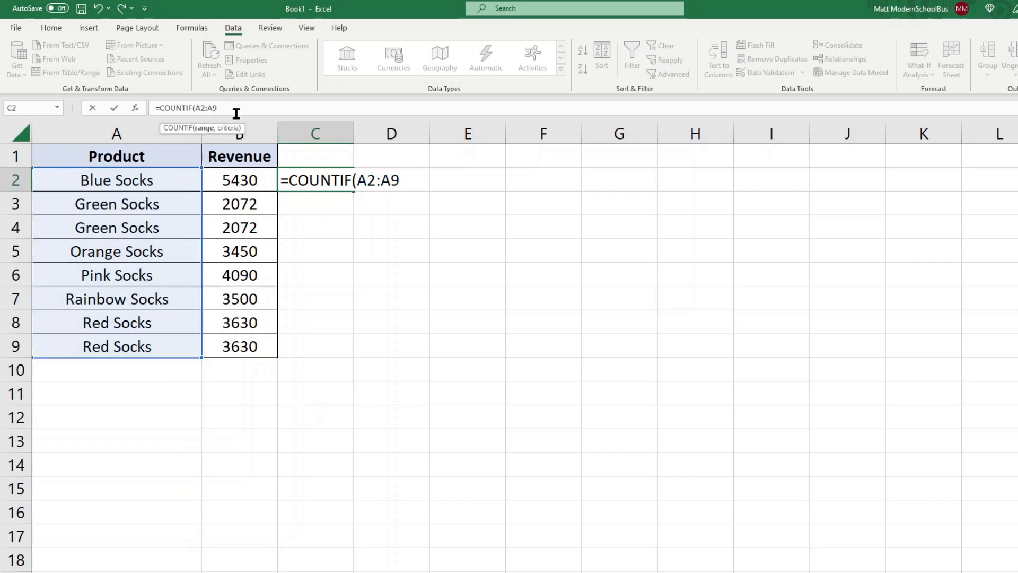
{"action": "key", "text": "F4"}
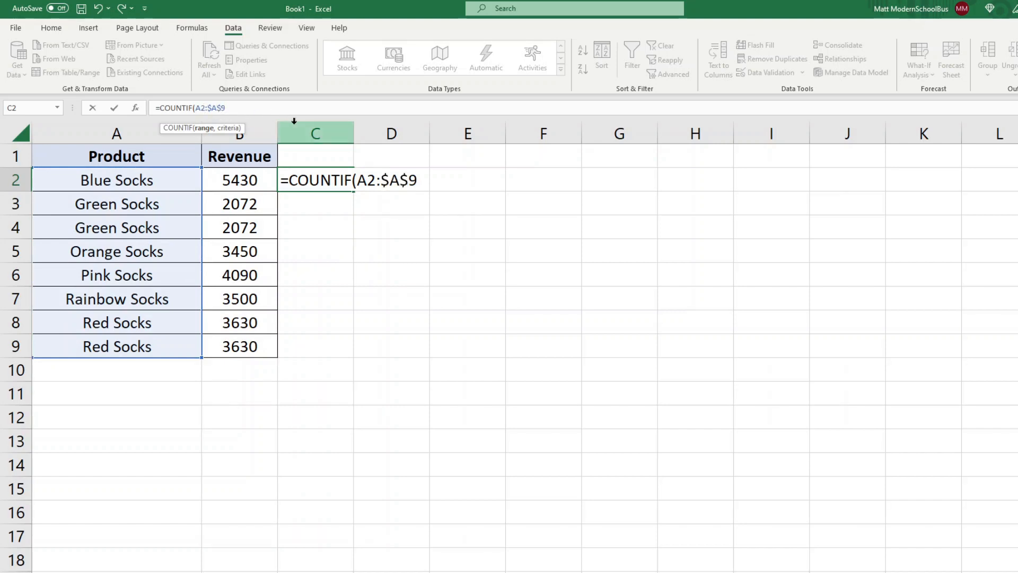
{"action": "left_click", "coordinate": [196, 110]}
{"action": "key", "text": "F4"}
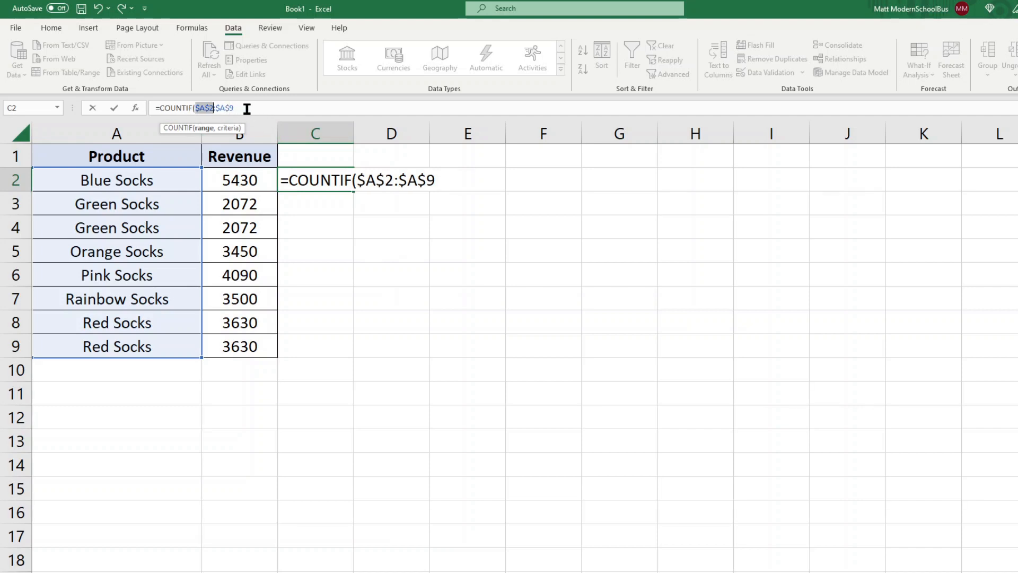
{"action": "left_click", "coordinate": [259, 105]}
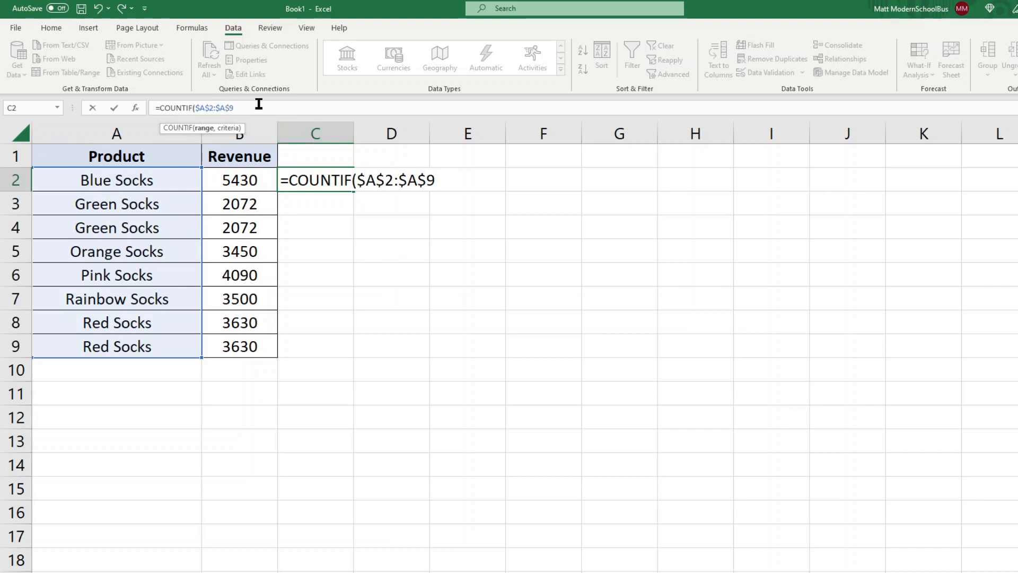
{"action": "type", "text": ","}
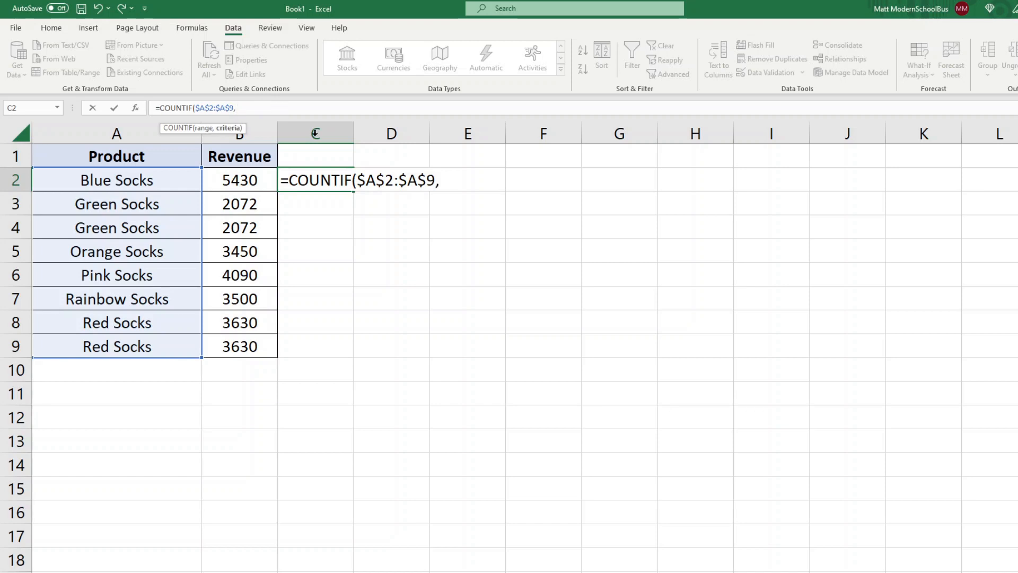
{"action": "left_click", "coordinate": [142, 180]}
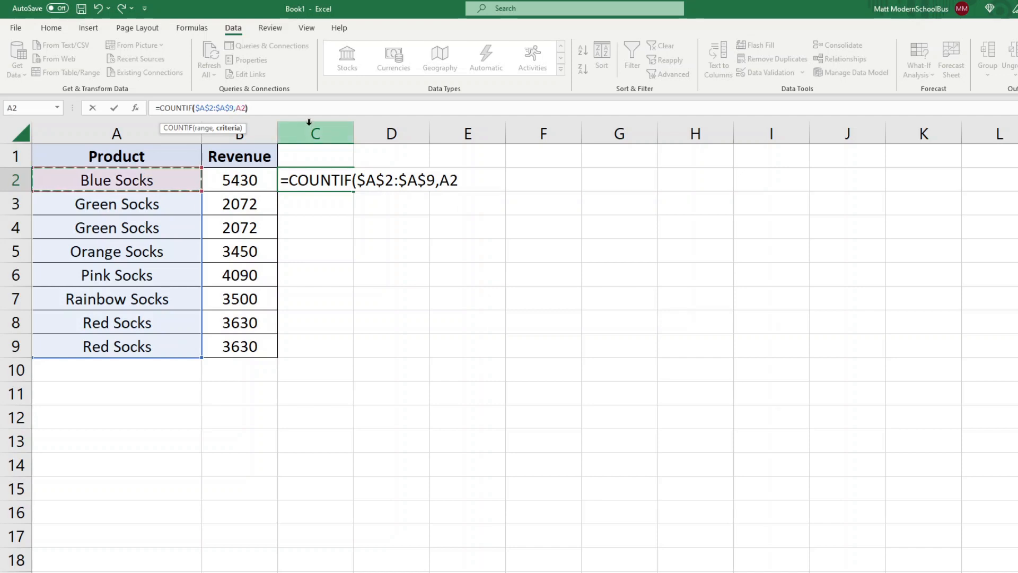
{"action": "key", "text": "Return"}
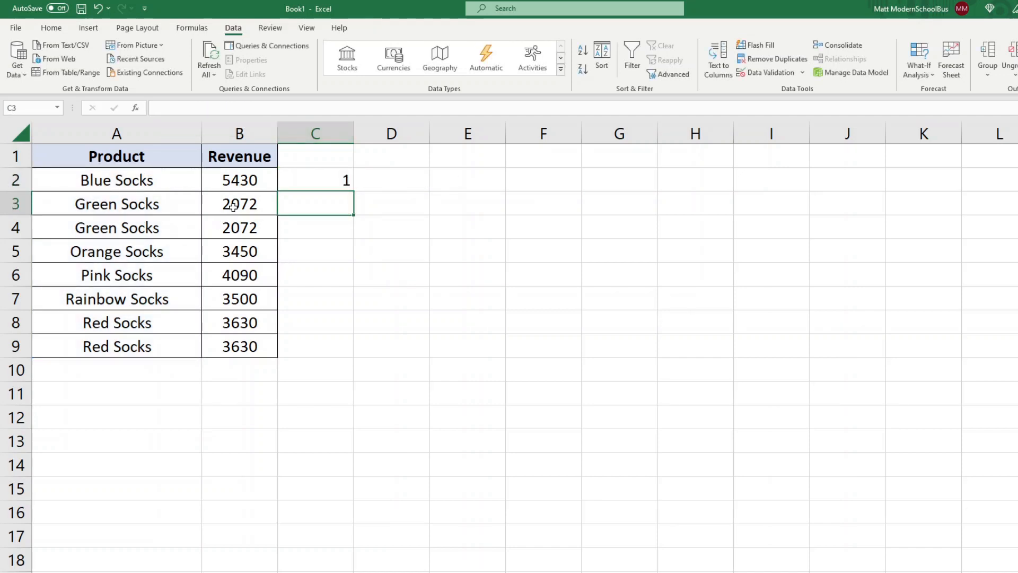
- Copy the COUNTIF formula from C2 into cells C3:C9
{"action": "left_click", "coordinate": [139, 180]}
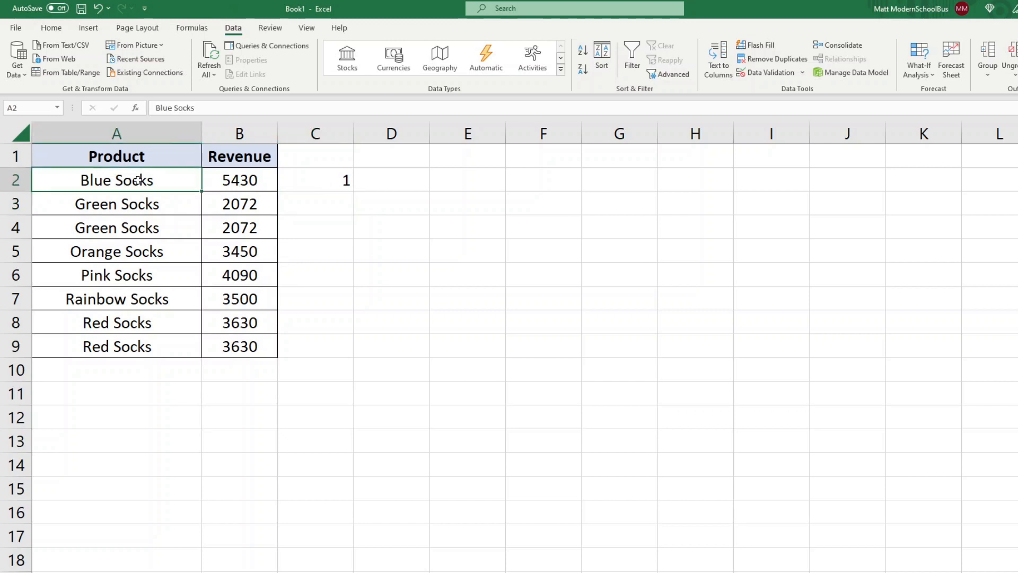
{"action": "left_click_drag", "start_coordinate": [150, 343], "coordinate": [149, 175]}
{"action": "left_click", "coordinate": [336, 179]}
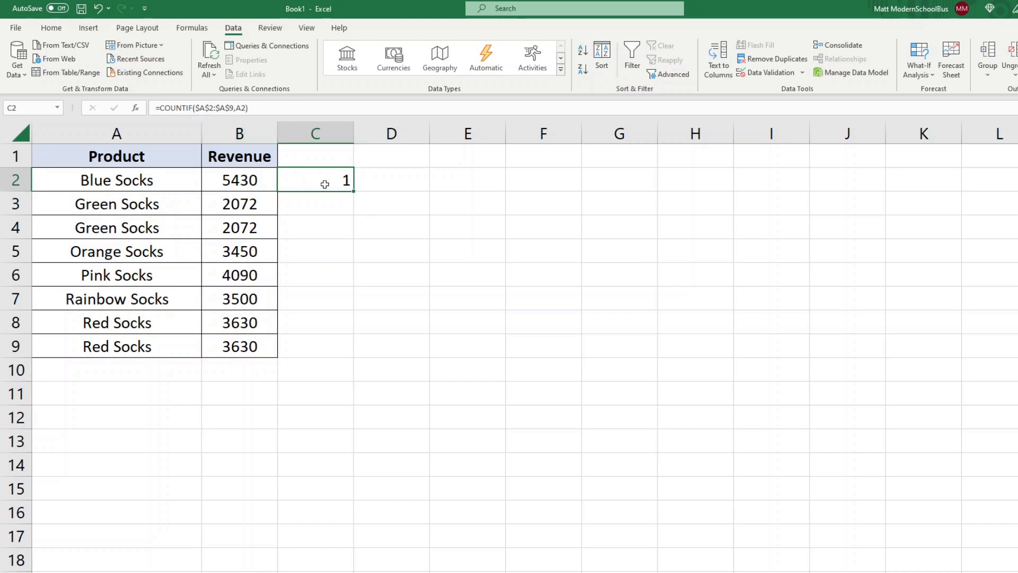
{"action": "key", "text": "ctrl+c"}
{"action": "left_click_drag", "start_coordinate": [324, 204], "coordinate": [327, 345]}
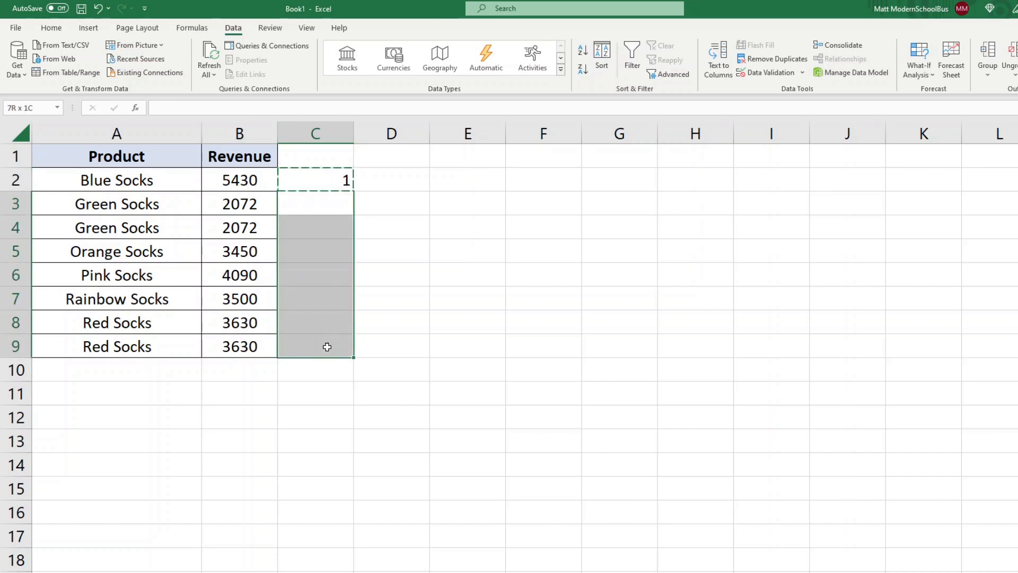
{"action": "key", "text": "ctrl+v"}
- Review the occurrence counts in column C, especially for the Green Socks and Red Socks rows
{"action": "left_click", "coordinate": [482, 267]}
{"action": "left_click", "coordinate": [311, 174]}
{"action": "left_click_drag", "start_coordinate": [318, 207], "coordinate": [320, 223]}
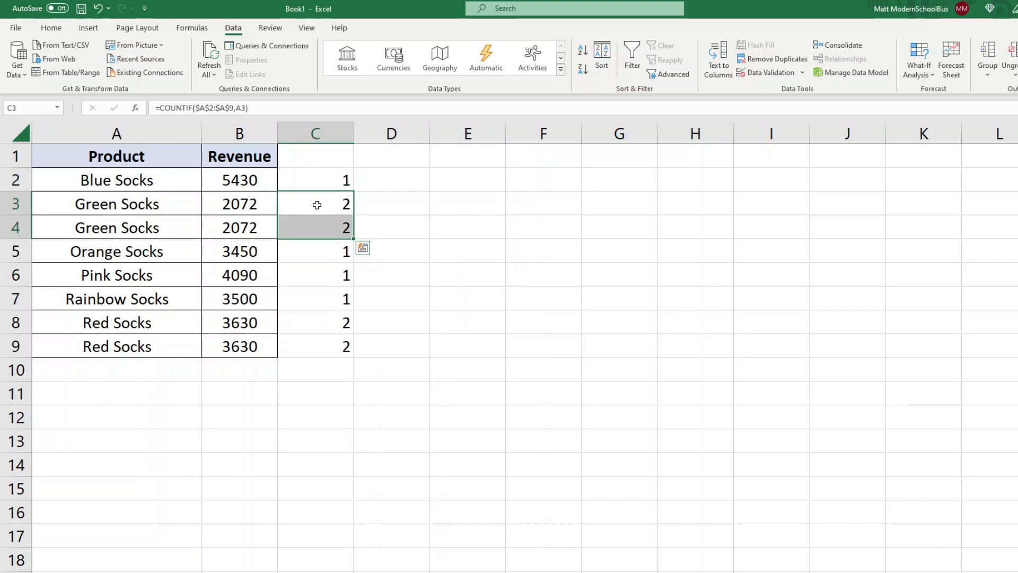
{"action": "left_click_drag", "start_coordinate": [317, 319], "coordinate": [318, 345]}
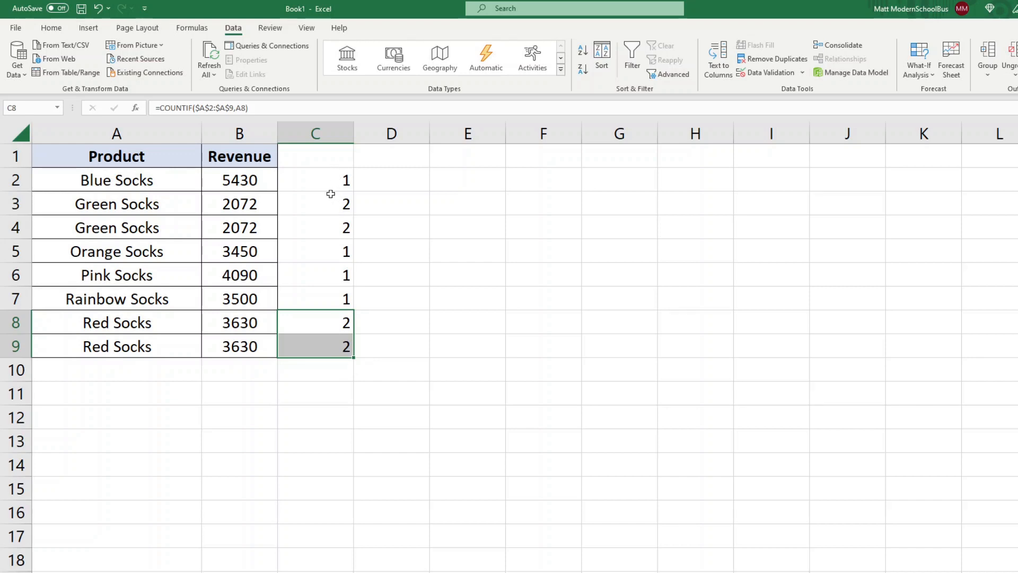
{"action": "left_click", "coordinate": [432, 338]}
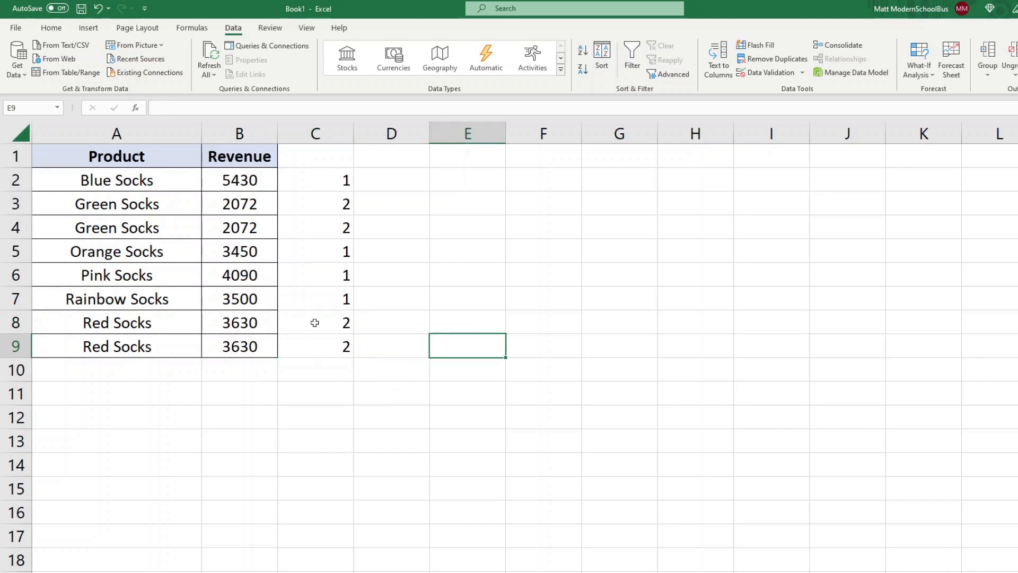
- Sort the range A1:C9 by the counts in column C from largest to smallest
{"action": "left_click_drag", "start_coordinate": [316, 349], "coordinate": [79, 156]}
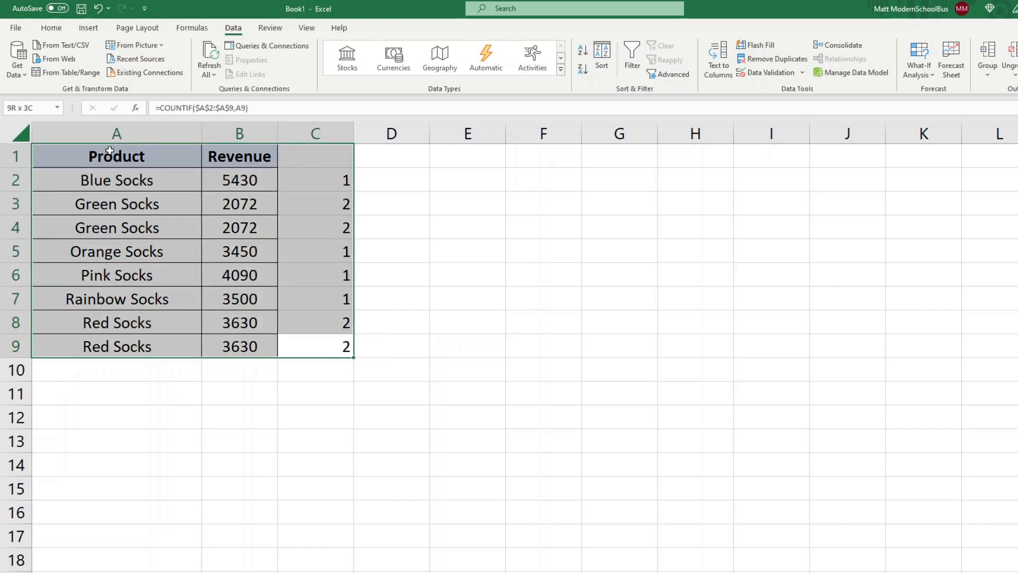
{"action": "left_click", "coordinate": [602, 58]}
{"action": "left_click", "coordinate": [791, 297]}
{"action": "left_click", "coordinate": [761, 321]}
{"action": "left_click", "coordinate": [937, 301]}
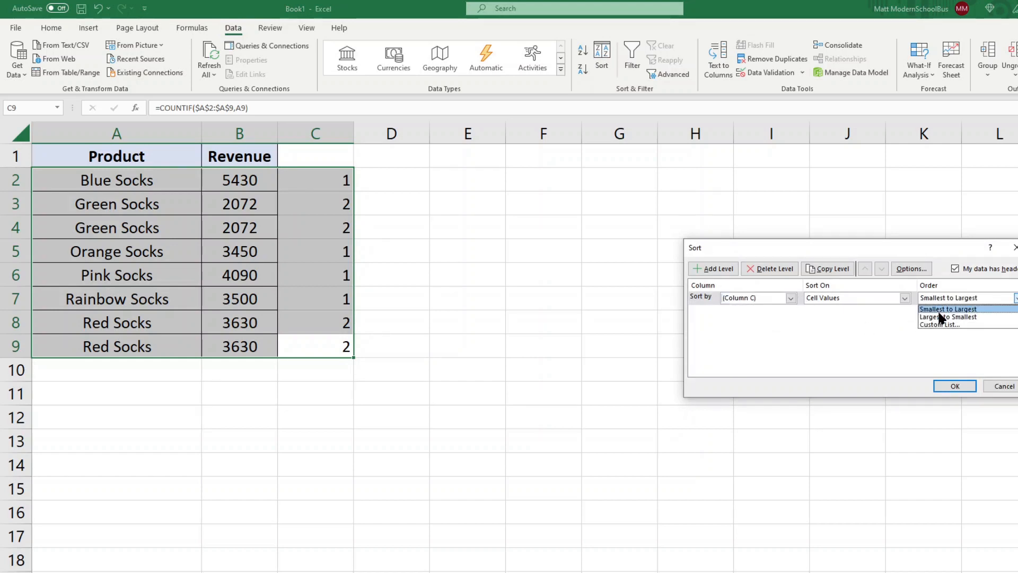
{"action": "left_click", "coordinate": [941, 317]}
{"action": "left_click", "coordinate": [953, 386]}
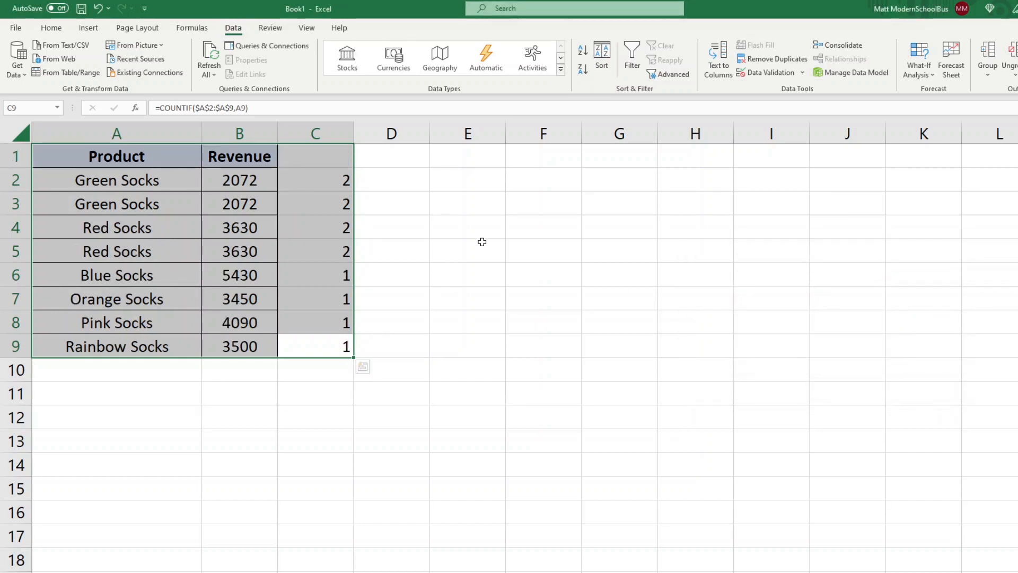
{"action": "left_click_drag", "start_coordinate": [332, 182], "coordinate": [320, 263]}
{"action": "left_click", "coordinate": [584, 270]}
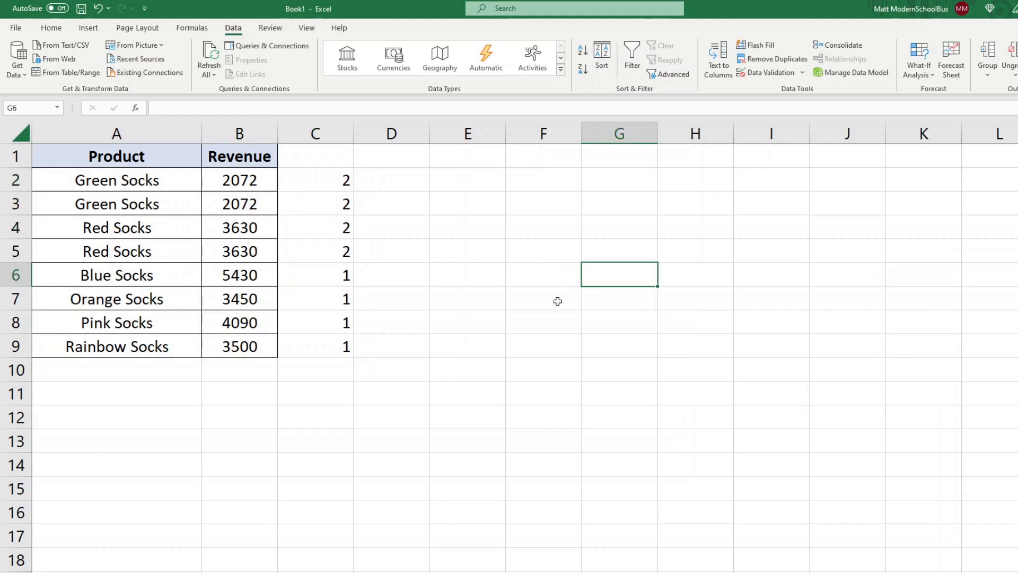
- Clear the contents of the helper count column C
{"action": "left_click", "coordinate": [315, 139]}
{"action": "key", "text": "Delete"}
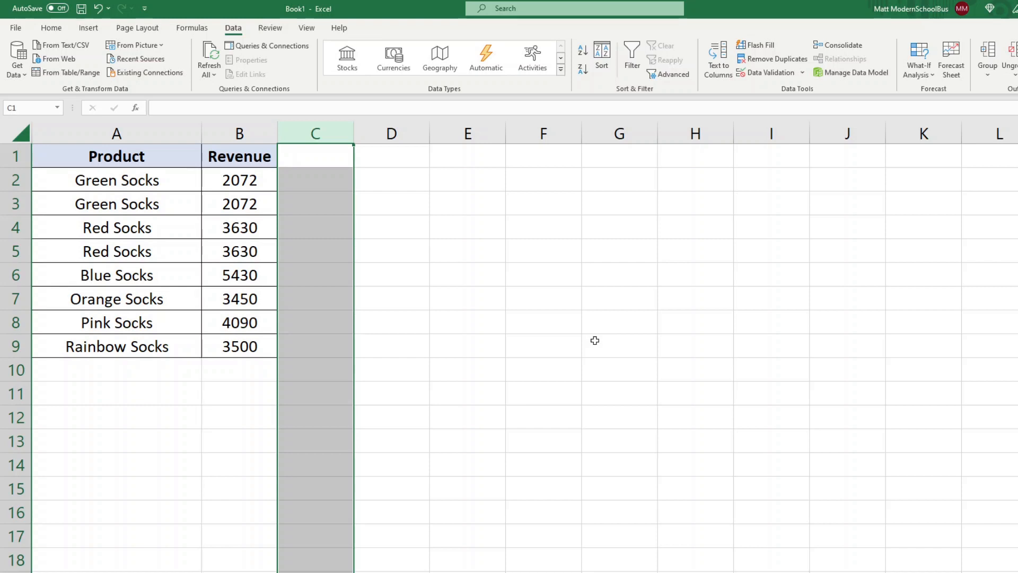
{"action": "left_click", "coordinate": [522, 294]}
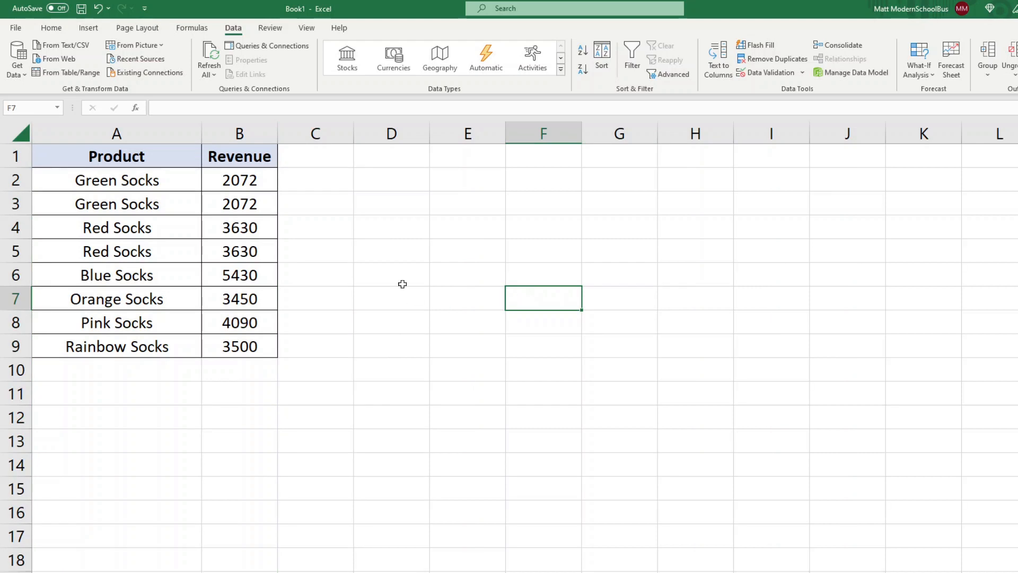
- Highlight duplicate values in A1:B9 with conditional formatting, using Light Red Fill with Dark Red Text
{"action": "left_click", "coordinate": [49, 29]}
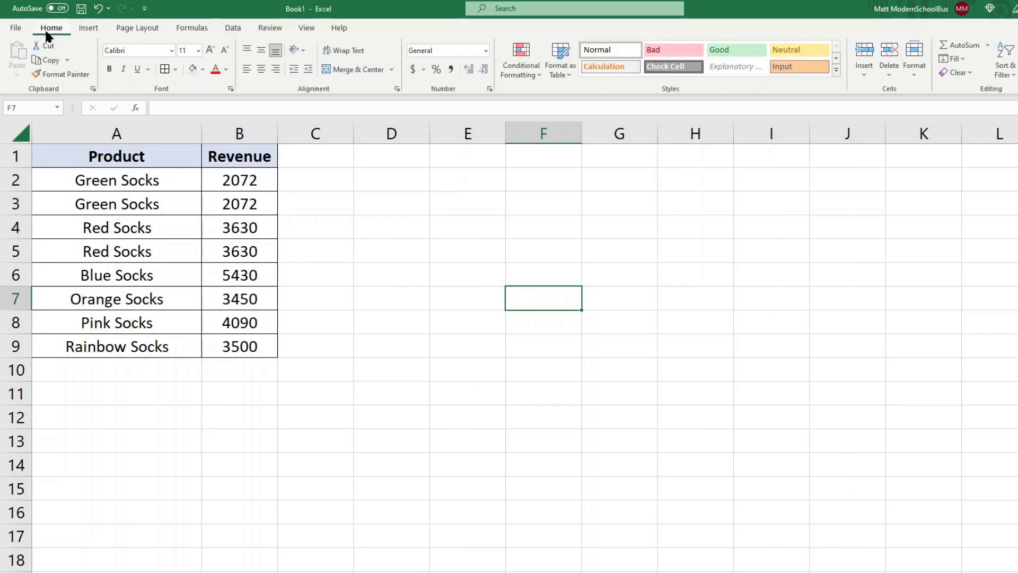
{"action": "left_click", "coordinate": [123, 158]}
{"action": "left_click_drag", "start_coordinate": [123, 157], "coordinate": [273, 352]}
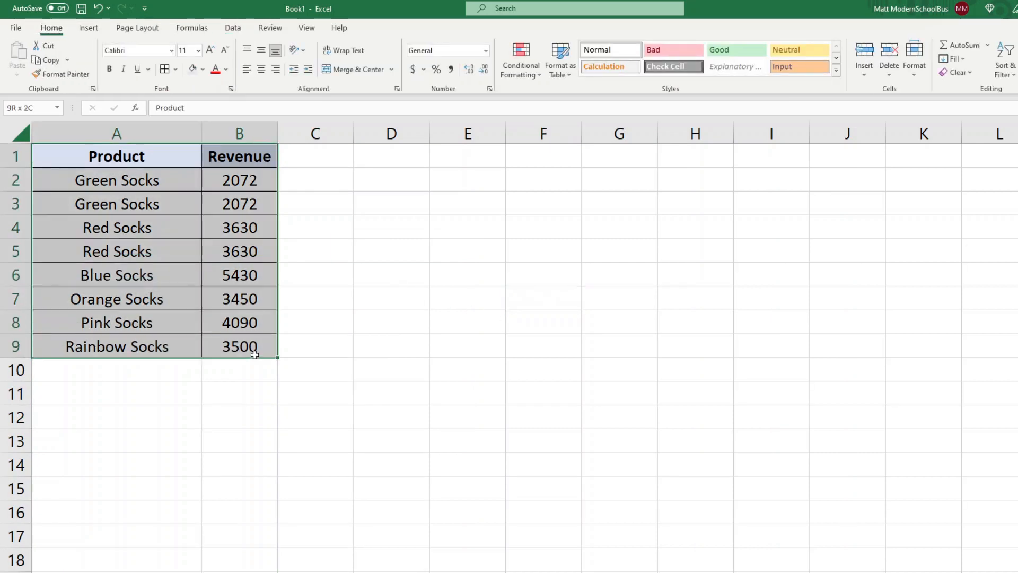
{"action": "left_click", "coordinate": [520, 58]}
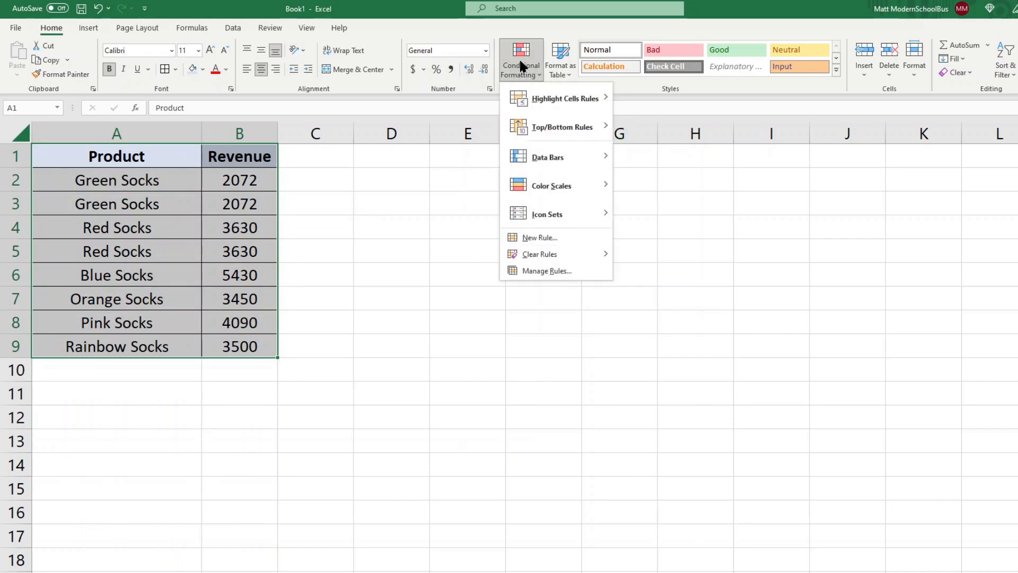
{"action": "mouse_move", "coordinate": [542, 103]}
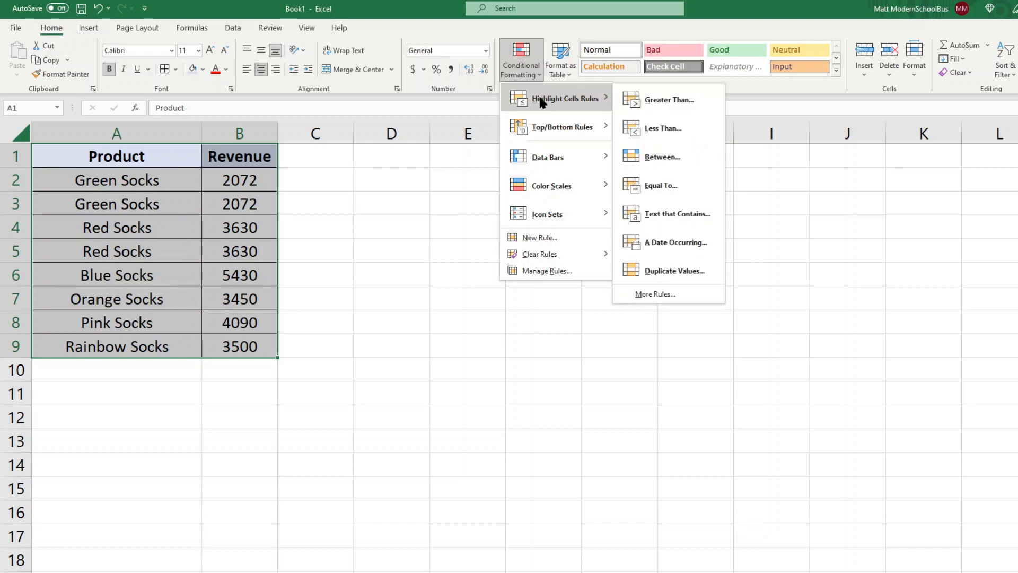
{"action": "left_click", "coordinate": [675, 270]}
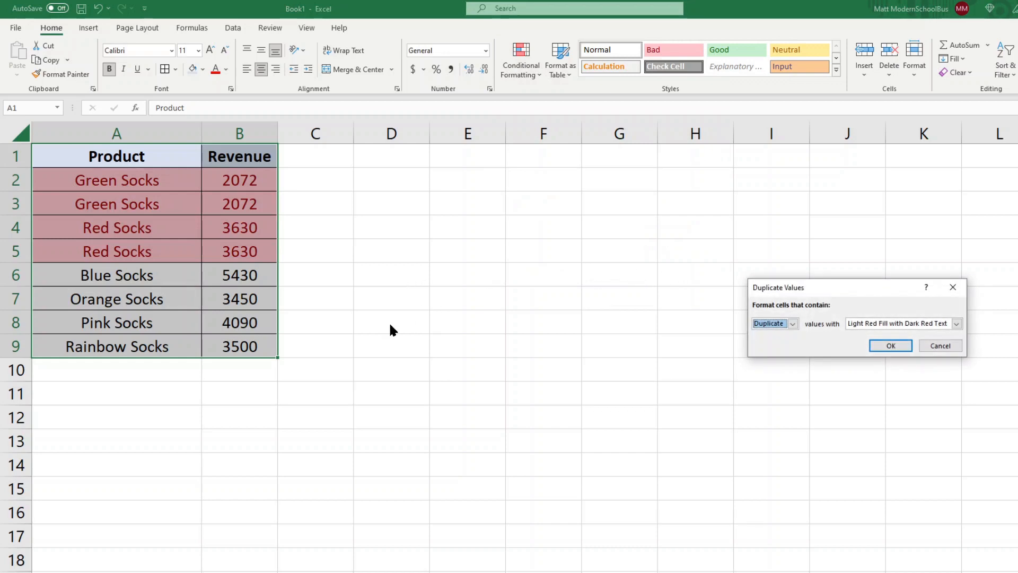
{"action": "left_click", "coordinate": [887, 345]}
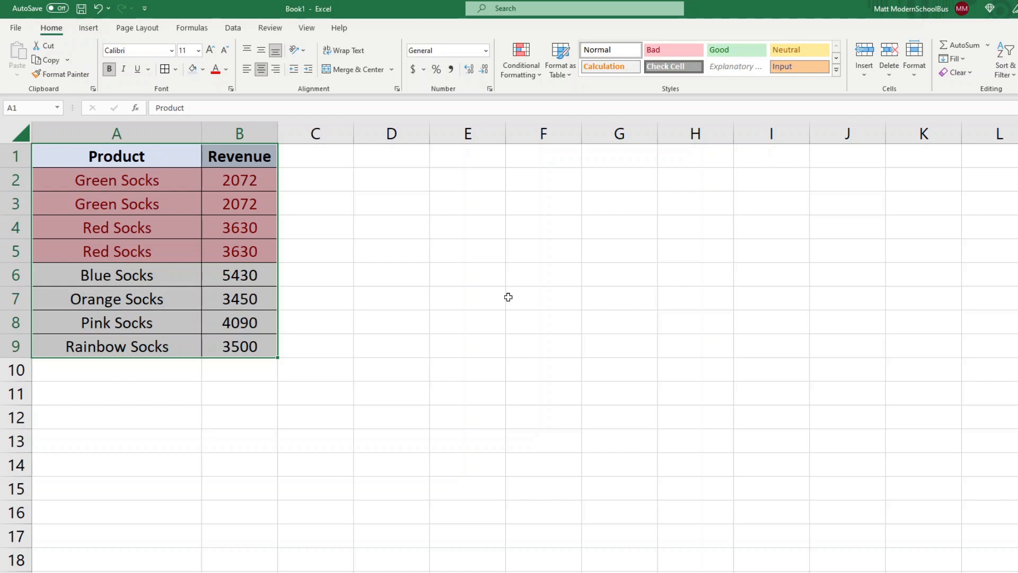
{"action": "left_click", "coordinate": [522, 317]}
- Sort the table A1:B9 by the Product column on cell color, placing the light red cells on top
{"action": "left_click_drag", "start_coordinate": [117, 156], "coordinate": [257, 348]}
{"action": "left_click", "coordinate": [236, 28]}
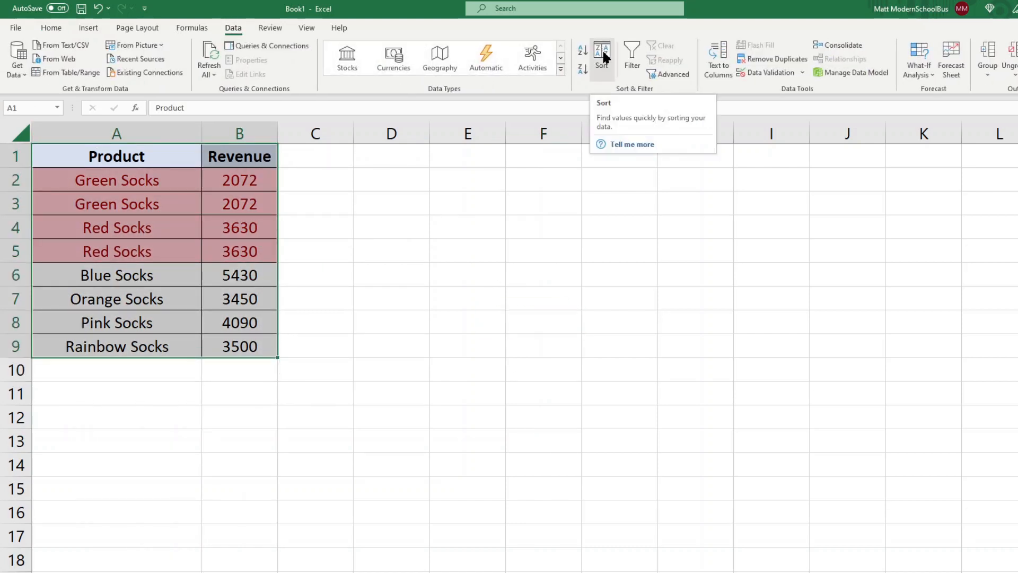
{"action": "left_click", "coordinate": [602, 53]}
{"action": "left_click", "coordinate": [774, 300]}
{"action": "left_click", "coordinate": [770, 308]}
{"action": "left_click", "coordinate": [839, 297]}
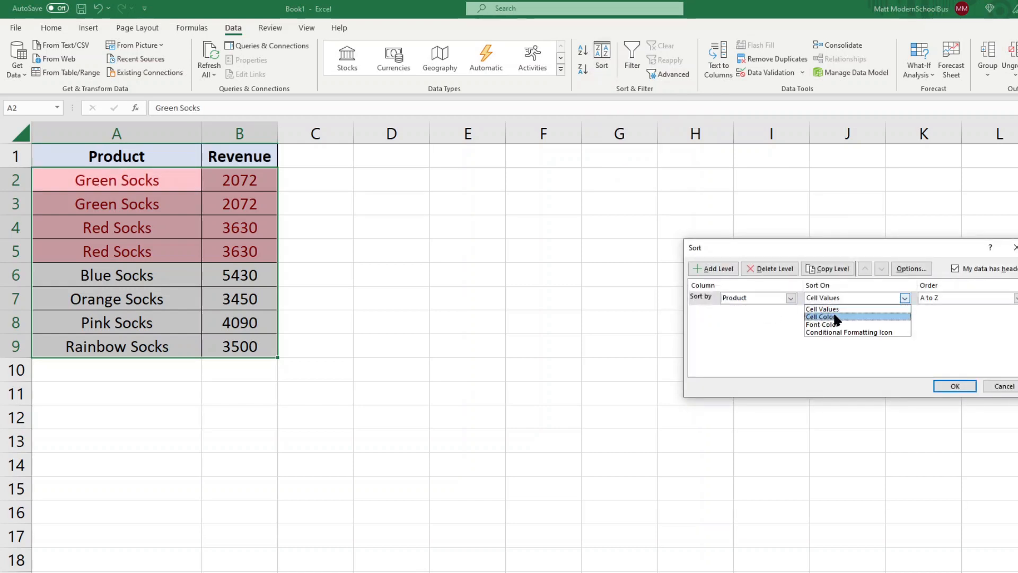
{"action": "left_click", "coordinate": [835, 317]}
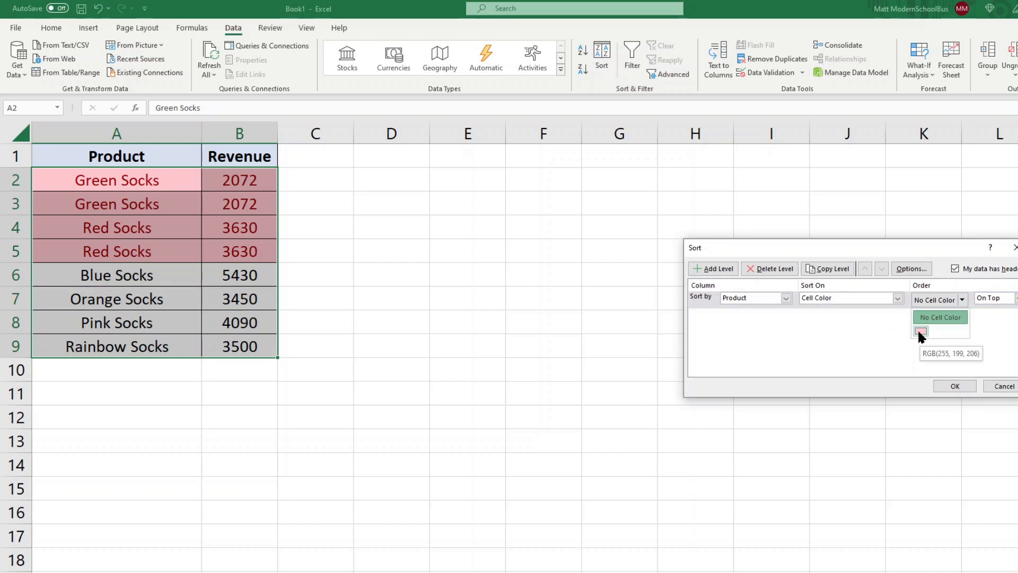
{"action": "left_click", "coordinate": [921, 330]}
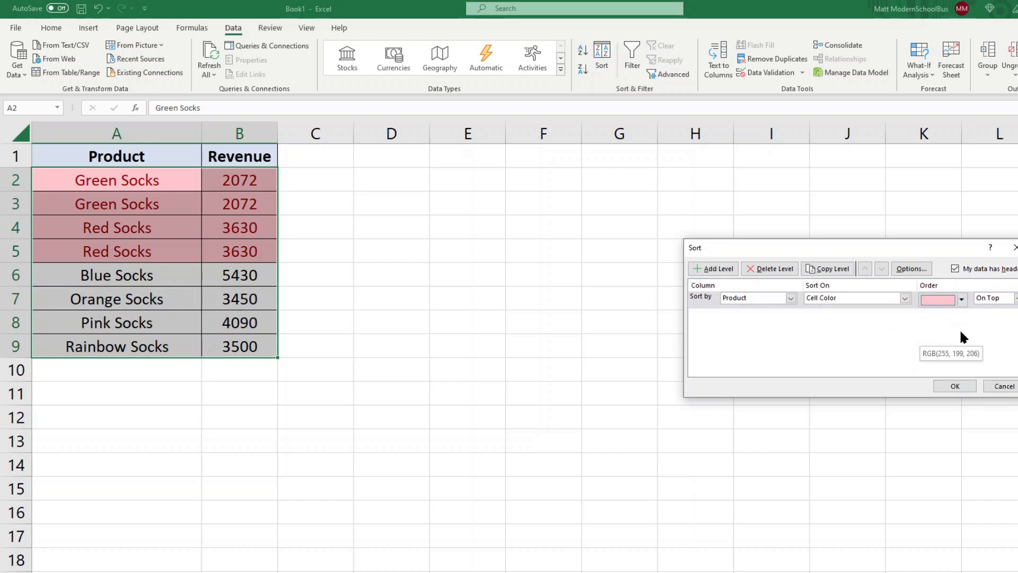
{"action": "left_click", "coordinate": [954, 385]}
{"action": "left_click", "coordinate": [467, 289]}
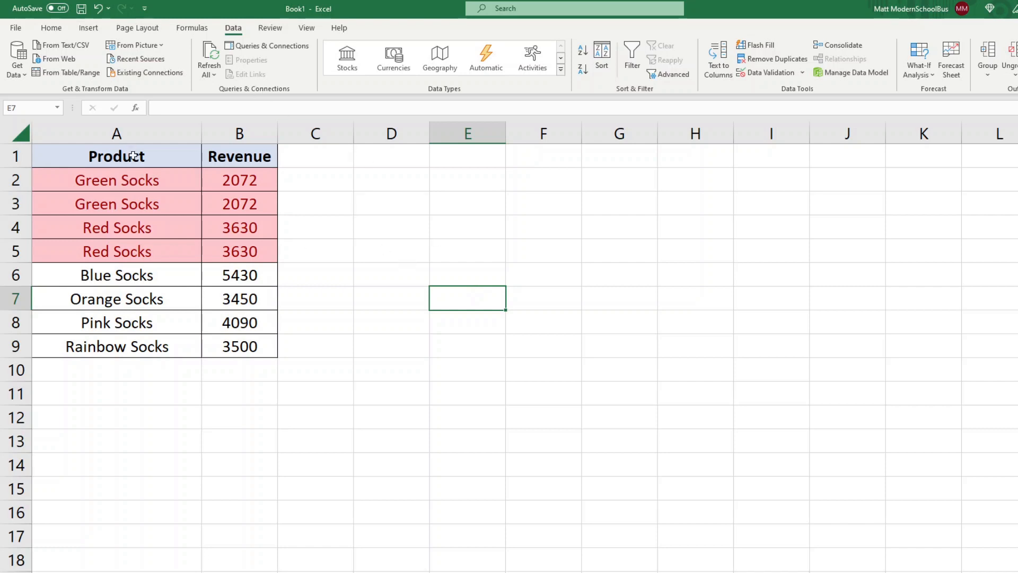
- Remove duplicate rows from A1:B9, comparing both the Product and Revenue columns and treating the first row as headers
{"action": "mouse_move", "coordinate": [130, 154]}
{"action": "left_mouse_down"}
{"action": "mouse_move", "coordinate": [251, 356]}
{"action": "mouse_move", "coordinate": [258, 348]}
{"action": "left_mouse_up"}
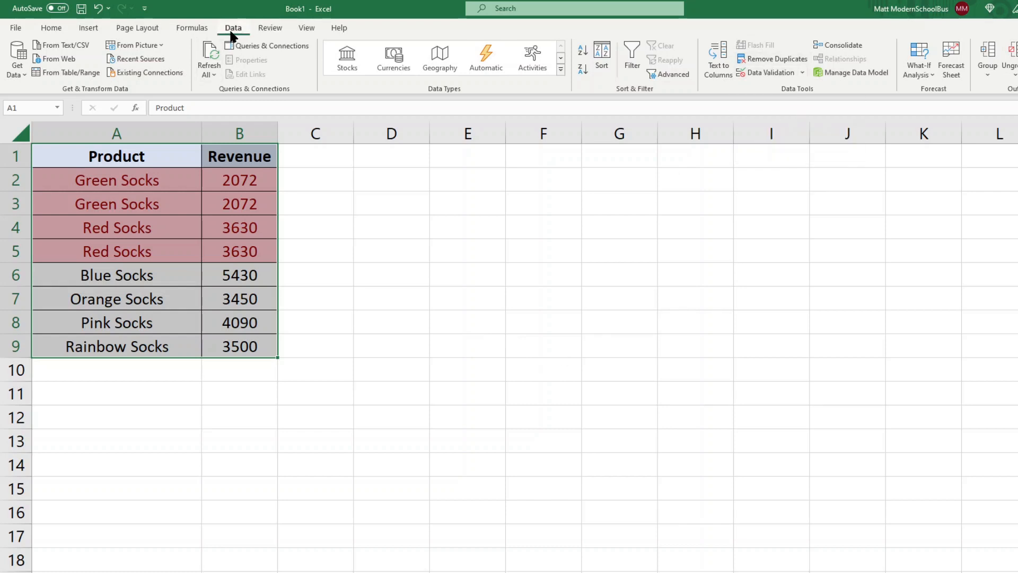
{"action": "left_click", "coordinate": [763, 59]}
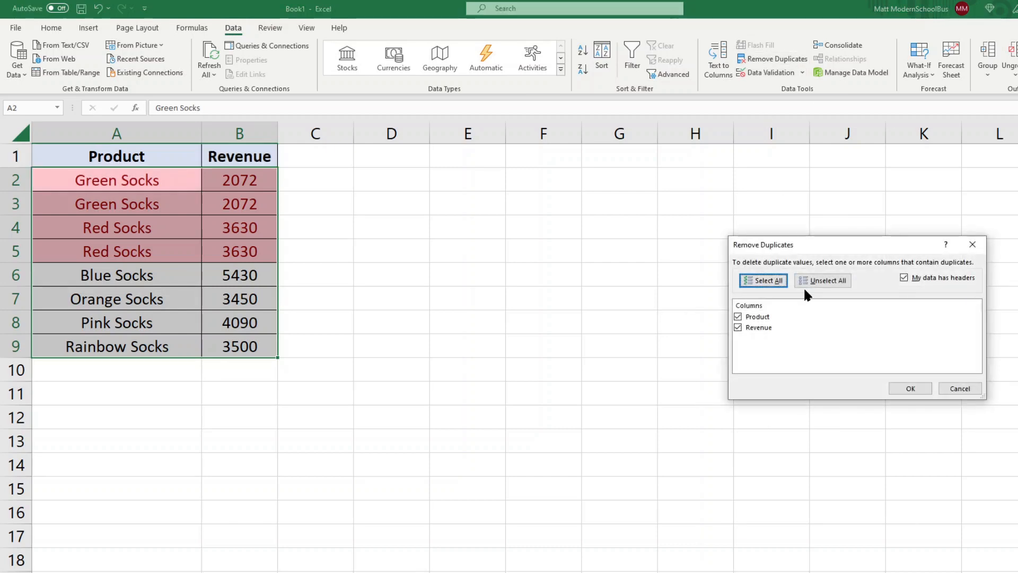
{"action": "left_click_drag", "start_coordinate": [820, 243], "coordinate": [624, 199]}
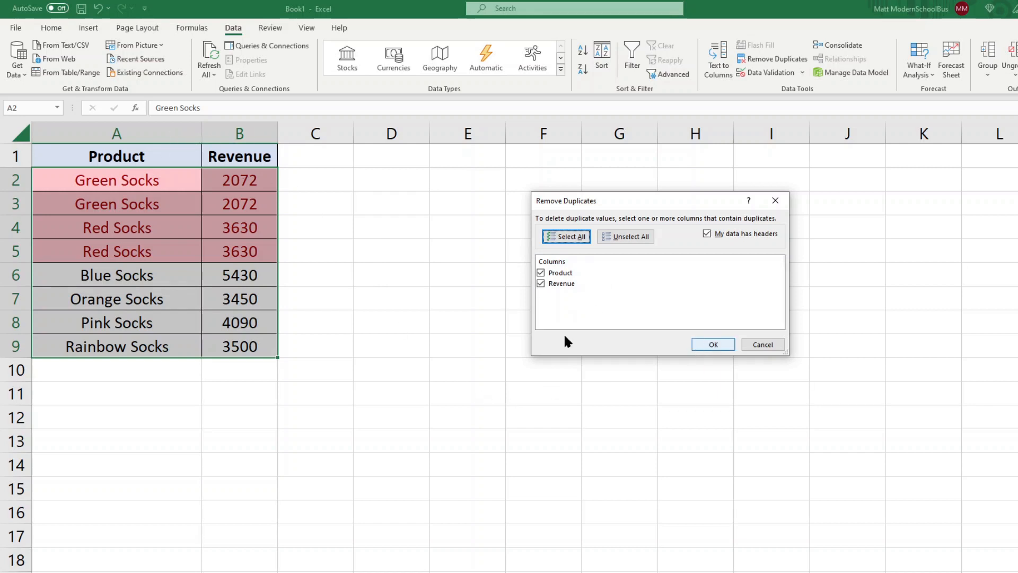
{"action": "left_click", "coordinate": [707, 342]}
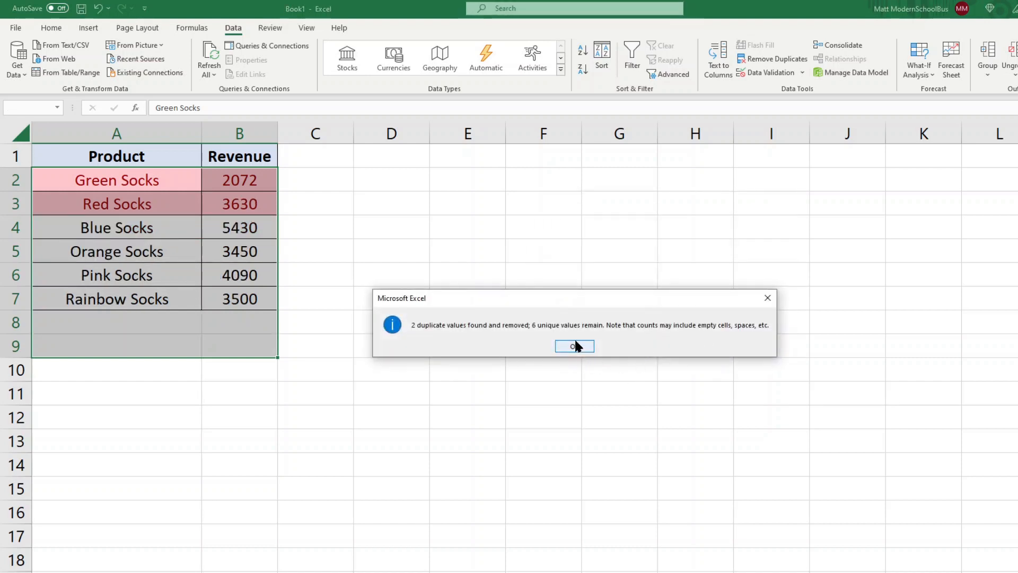
{"action": "left_click", "coordinate": [575, 346]}
{"action": "left_click", "coordinate": [495, 325]}
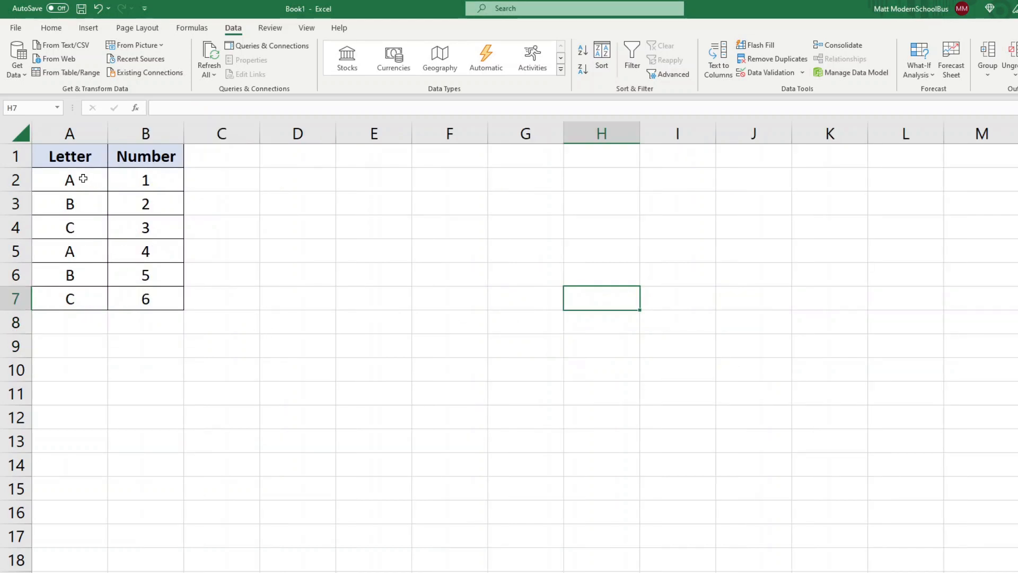
- Examine the Letter and Number columns cell by cell to see which of them contains repeated values
{"action": "left_click", "coordinate": [82, 179]}
{"action": "left_click", "coordinate": [77, 204]}
{"action": "left_click", "coordinate": [72, 230]}
{"action": "left_click", "coordinate": [82, 256]}
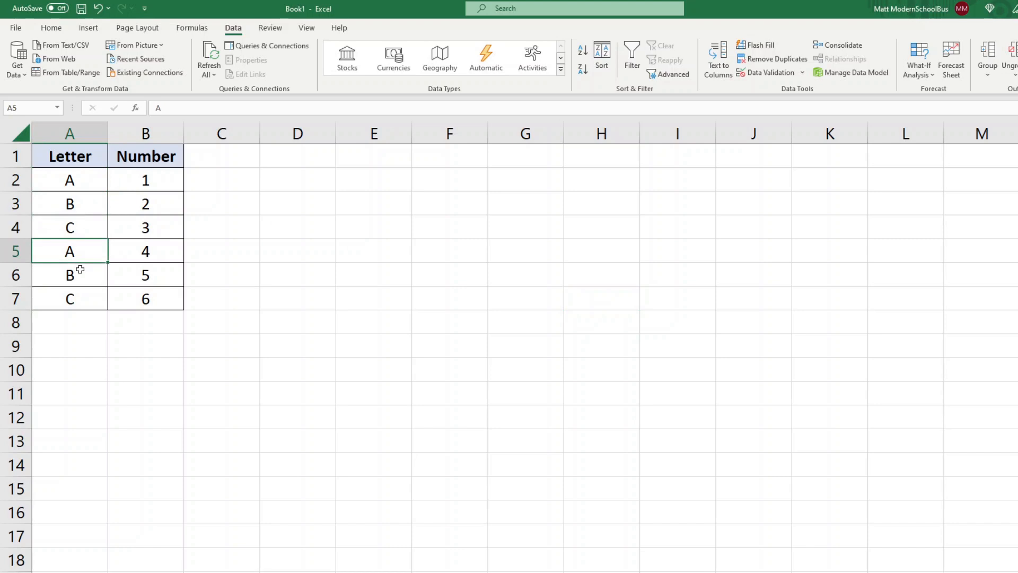
{"action": "left_click", "coordinate": [79, 269]}
{"action": "left_click", "coordinate": [71, 298]}
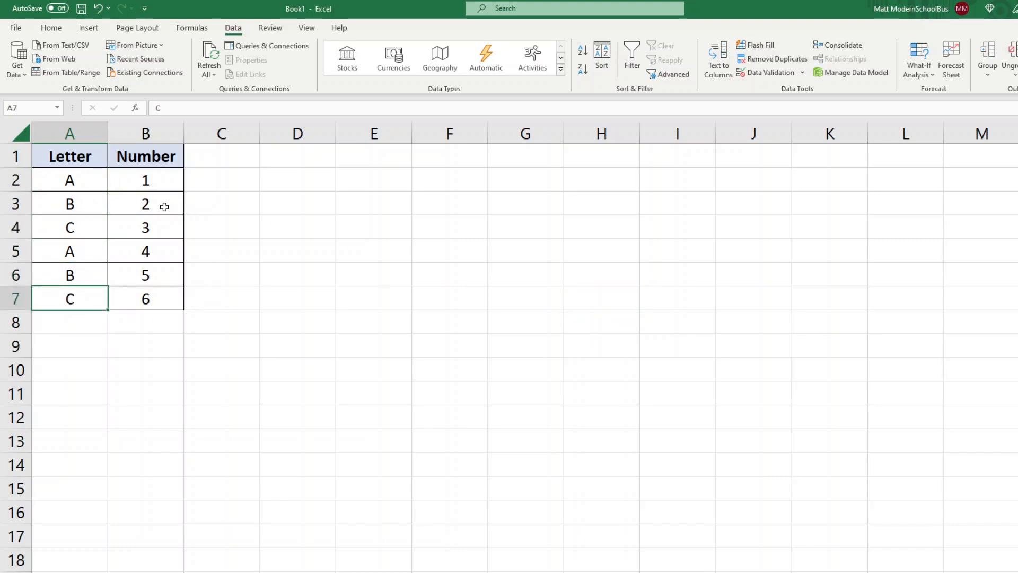
{"action": "left_click", "coordinate": [163, 179]}
{"action": "left_click", "coordinate": [154, 204]}
{"action": "left_click", "coordinate": [151, 233]}
{"action": "left_click", "coordinate": [159, 252]}
{"action": "left_click", "coordinate": [157, 275]}
{"action": "left_click", "coordinate": [157, 298]}
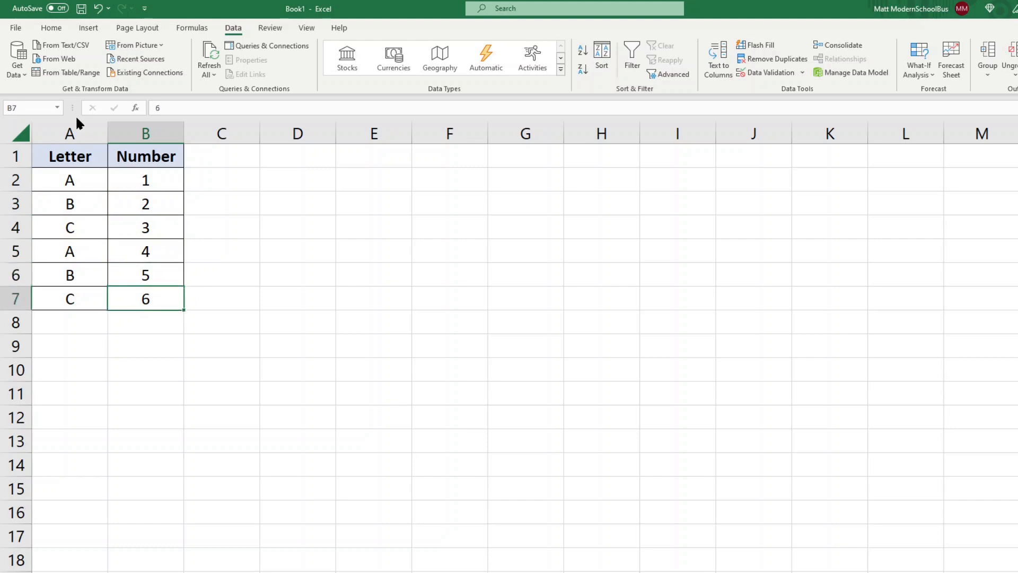
{"action": "left_click", "coordinate": [74, 133]}
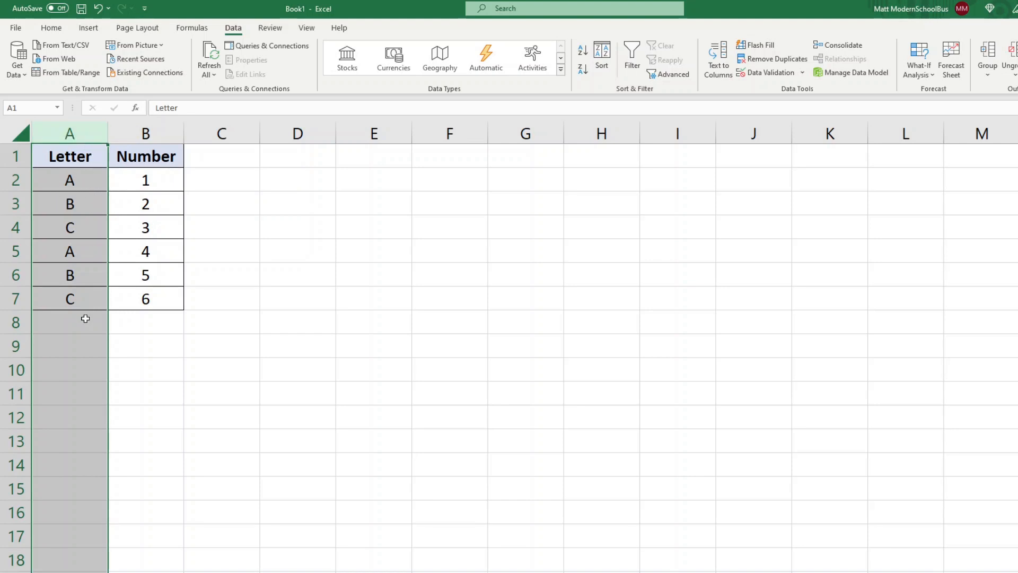
{"action": "left_click", "coordinate": [148, 134]}
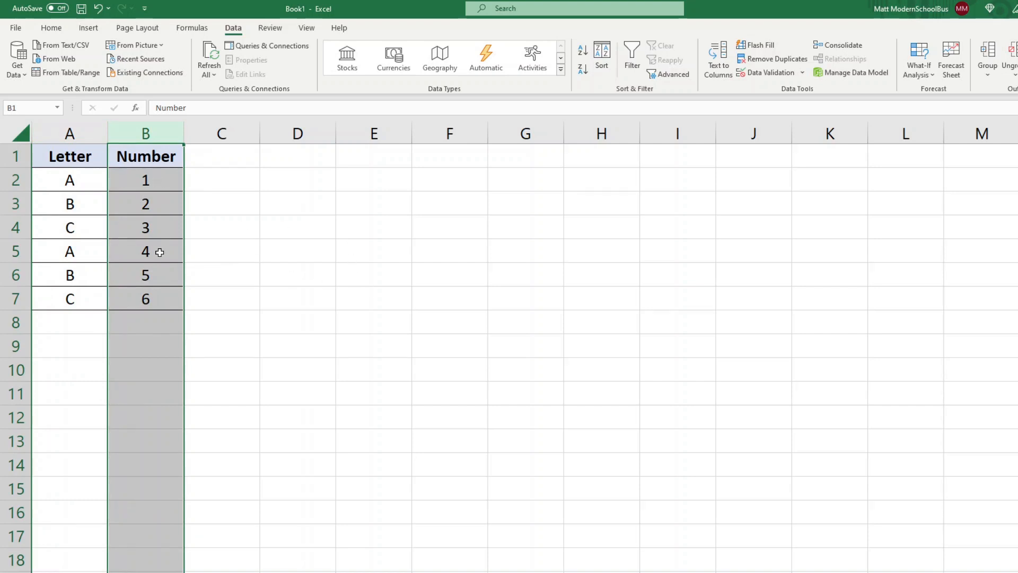
{"action": "left_click_drag", "start_coordinate": [152, 294], "coordinate": [168, 183]}
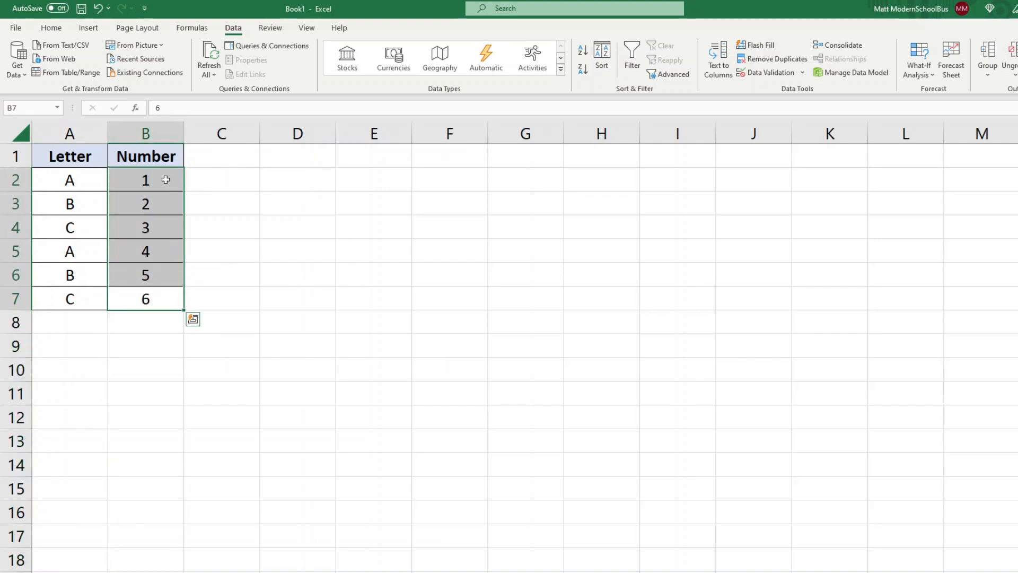
{"action": "left_click_drag", "start_coordinate": [84, 188], "coordinate": [74, 320]}
{"action": "left_click", "coordinate": [144, 300]}
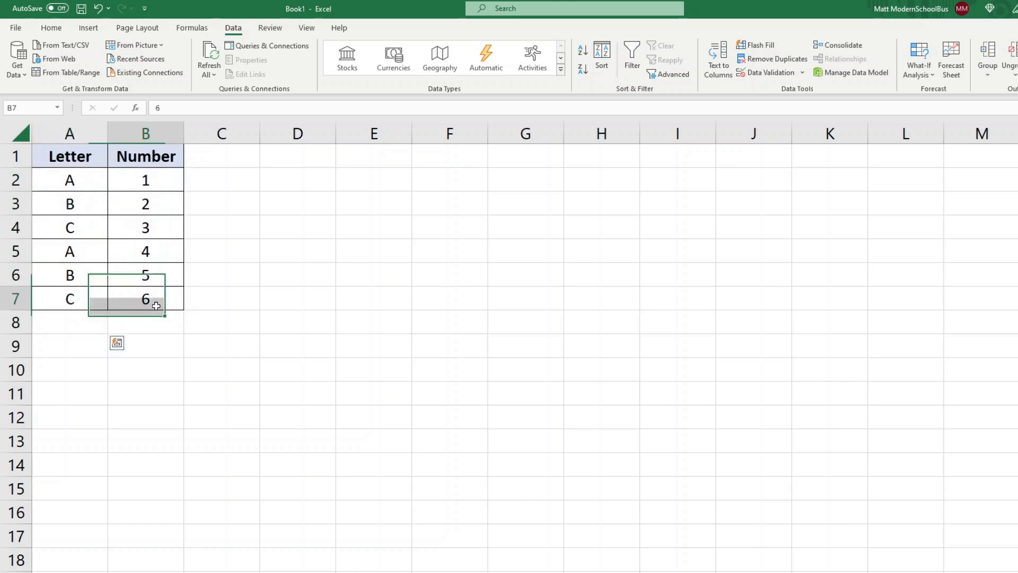
- Try to remove duplicate rows from A1:B7 while comparing both the Letter and Number columns
{"action": "key", "text": "ctrl+a"}
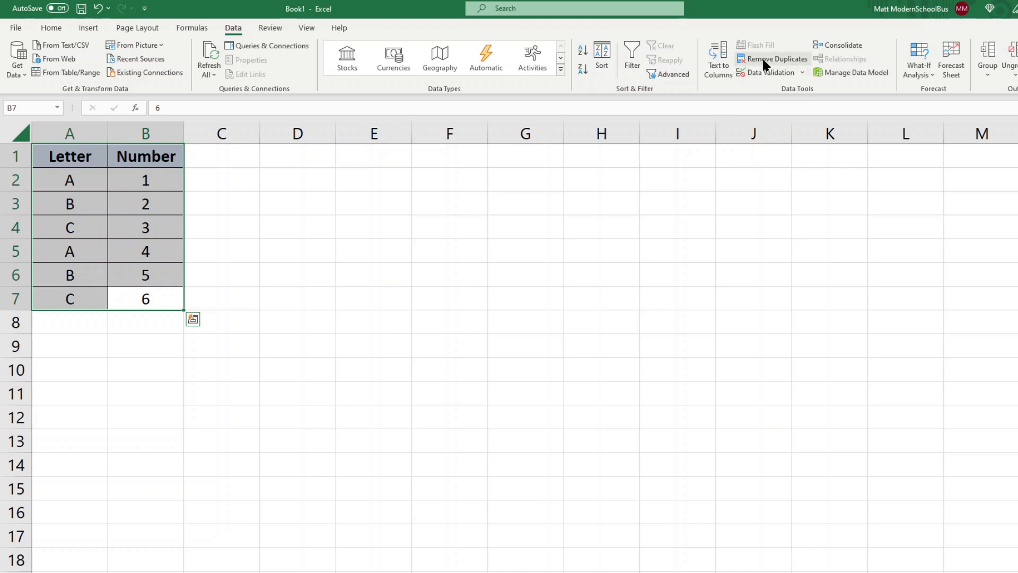
{"action": "left_click", "coordinate": [764, 60]}
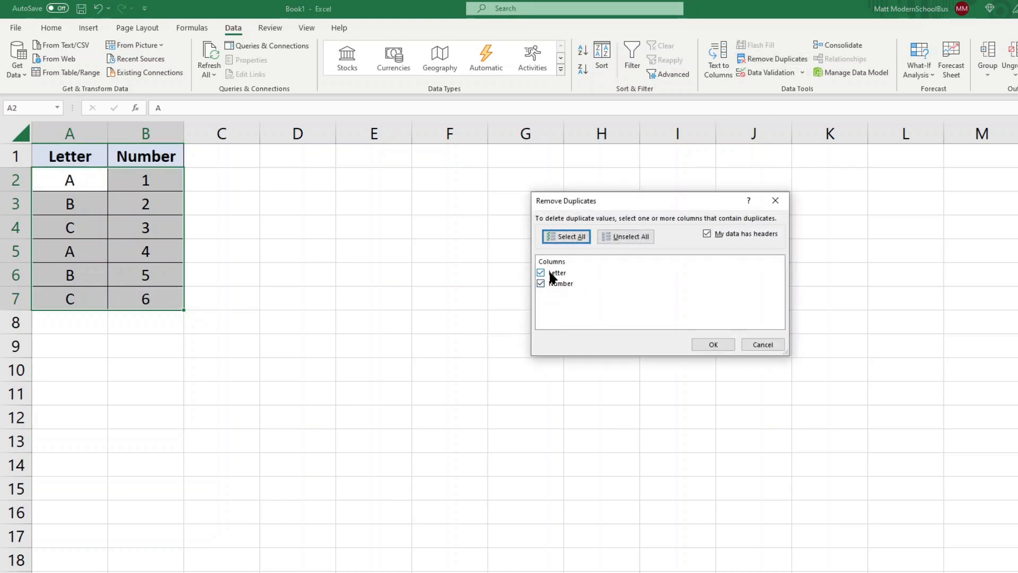
{"action": "left_click", "coordinate": [705, 345]}
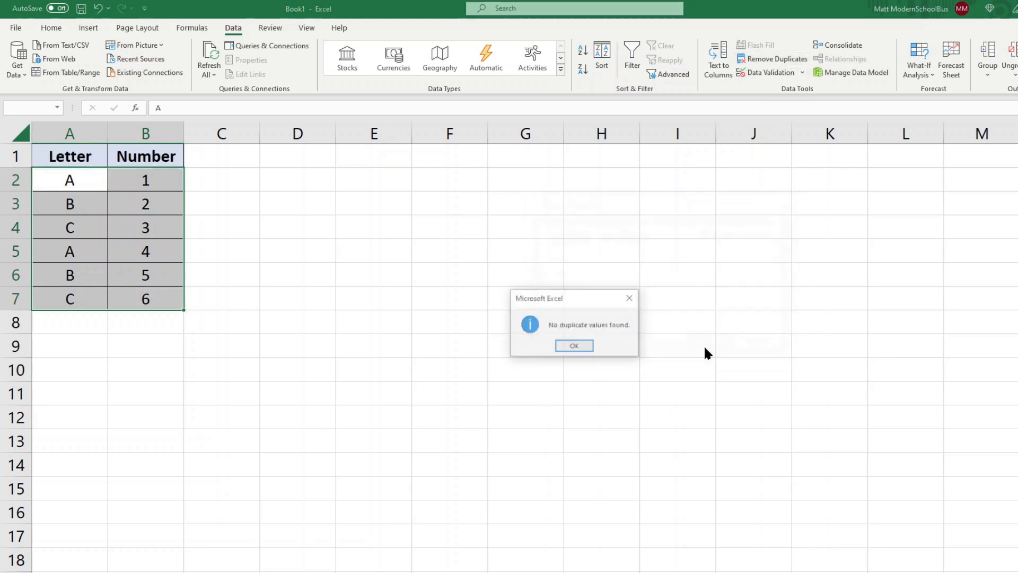
{"action": "left_click", "coordinate": [575, 347]}
{"action": "left_click", "coordinate": [123, 172]}
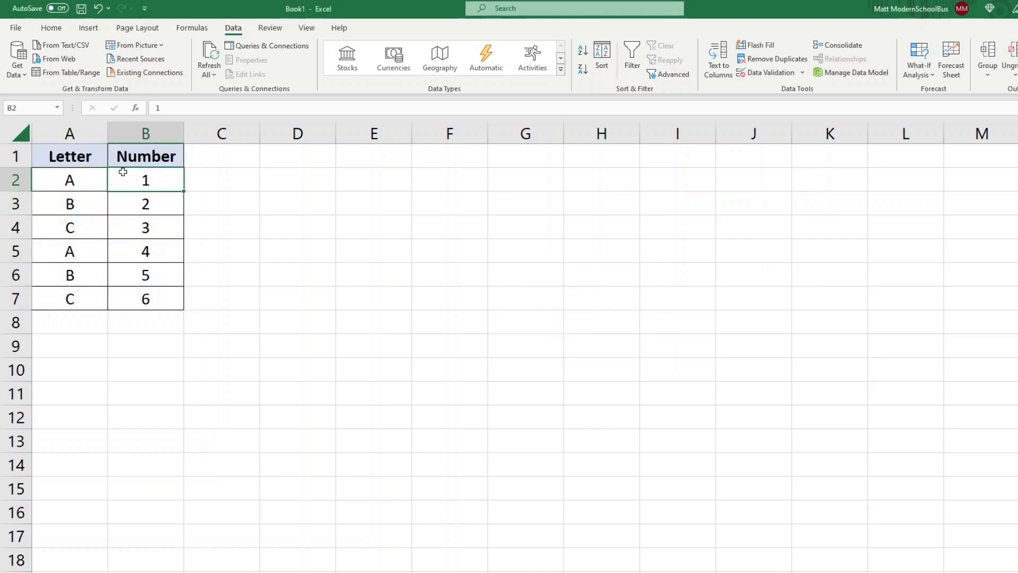
{"action": "left_click", "coordinate": [302, 392]}
- Remove duplicate rows from A1:B7 based on the Letter column only, excluding the Number column from the comparison
{"action": "left_click_drag", "start_coordinate": [141, 295], "coordinate": [58, 153]}
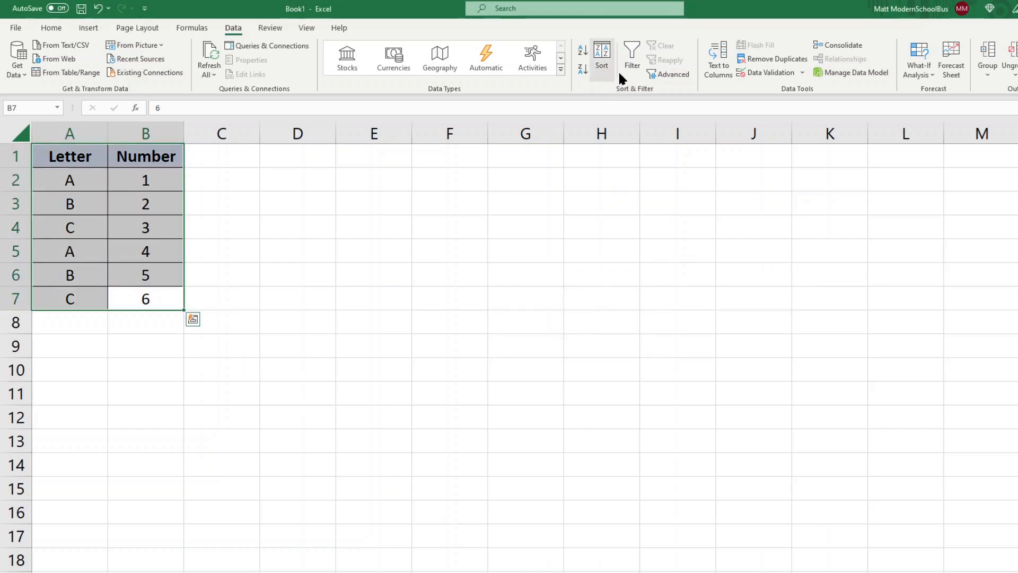
{"action": "left_click", "coordinate": [772, 59]}
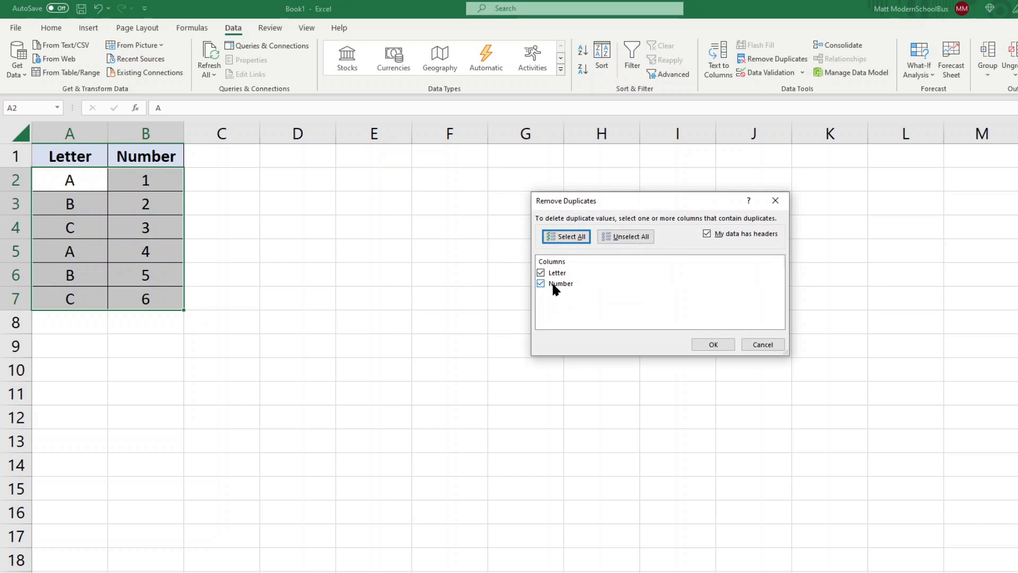
{"action": "left_click", "coordinate": [553, 284]}
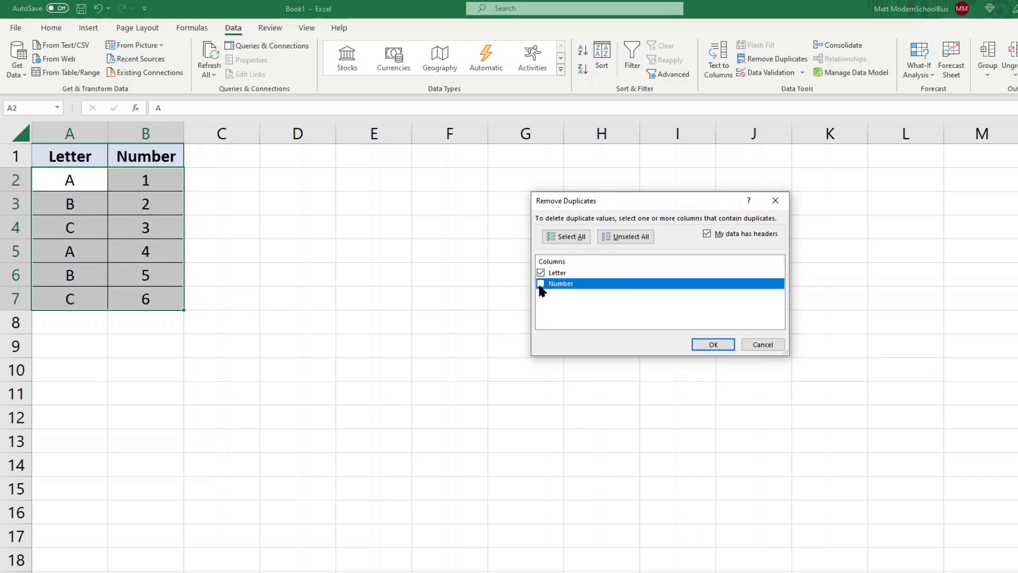
{"action": "left_click", "coordinate": [700, 343]}
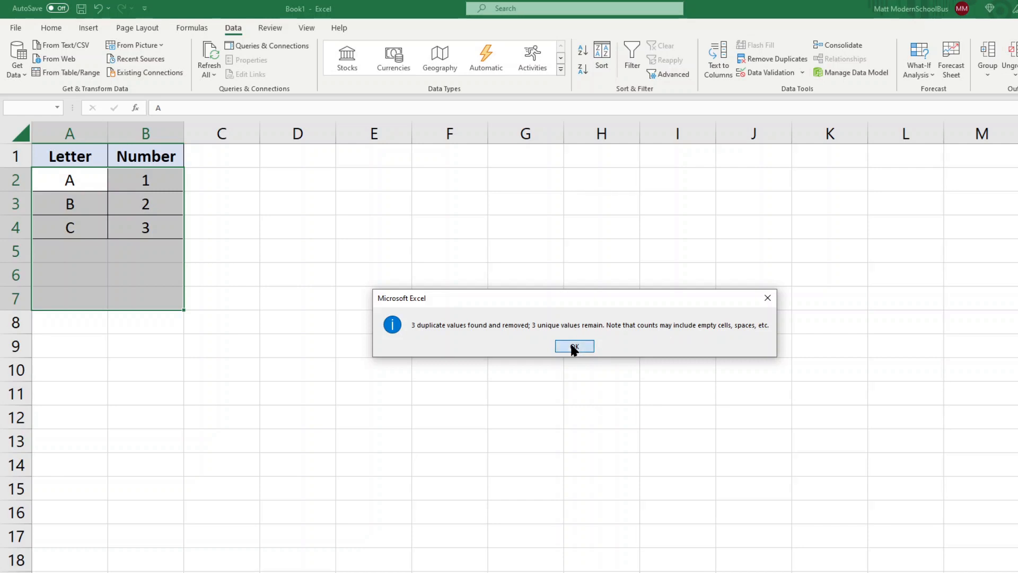
{"action": "left_click", "coordinate": [573, 346]}
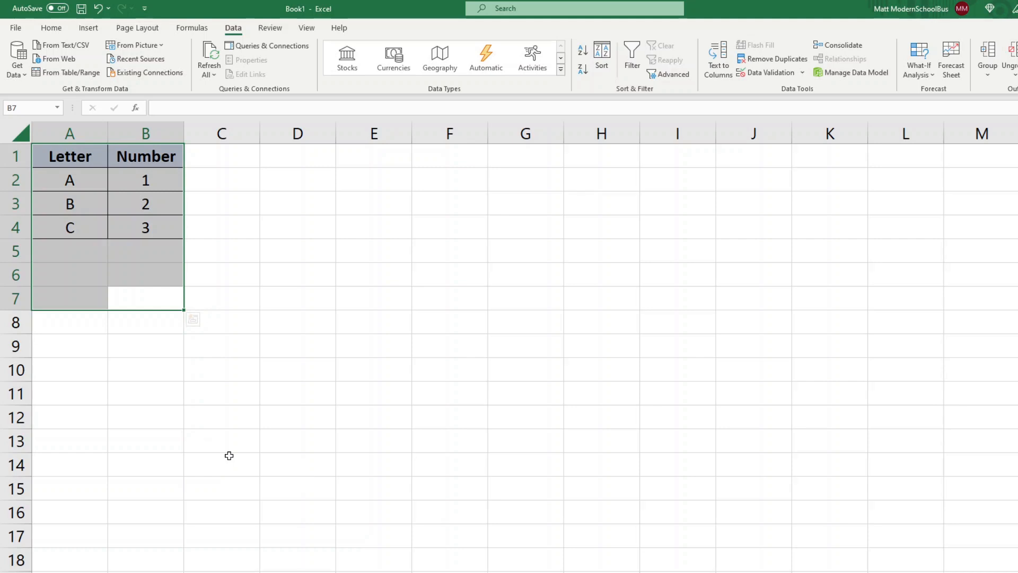
{"action": "left_click", "coordinate": [162, 438]}
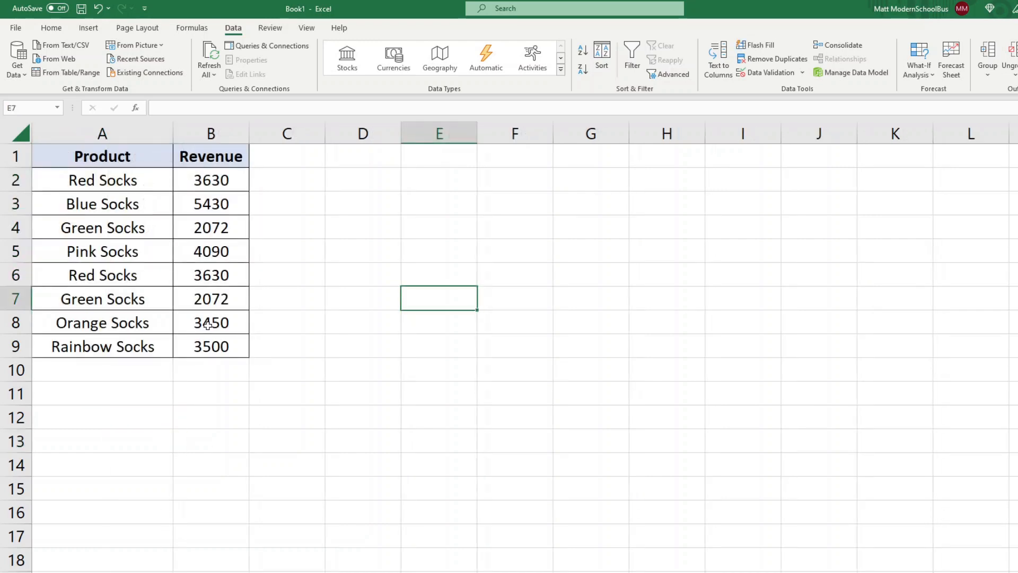
- Filter A1:B9 in place with an Advanced Filter to unique records only, and clear that filter again
{"action": "left_click_drag", "start_coordinate": [130, 155], "coordinate": [223, 346]}
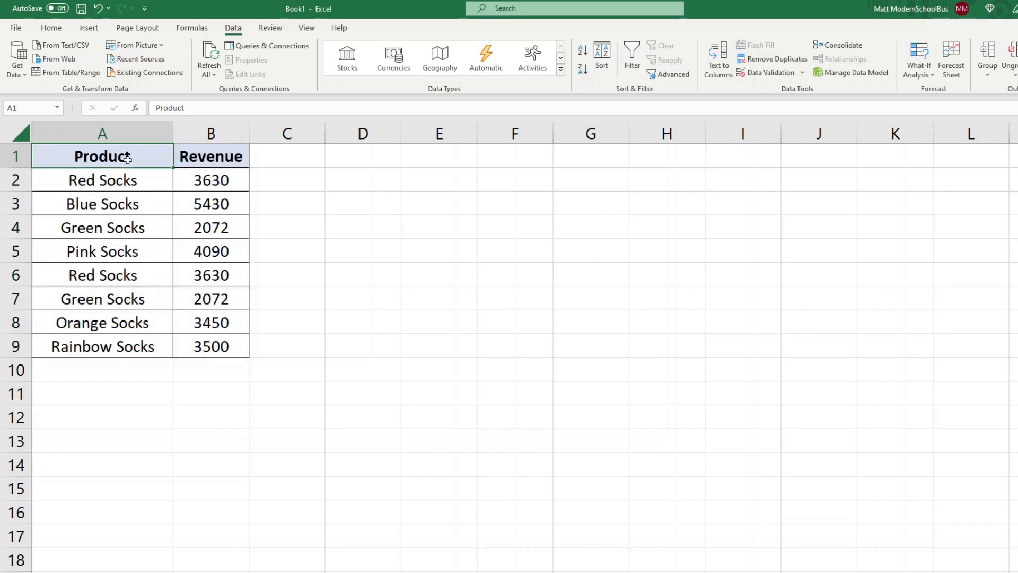
{"action": "left_click", "coordinate": [393, 322]}
{"action": "left_click_drag", "start_coordinate": [129, 155], "coordinate": [222, 346]}
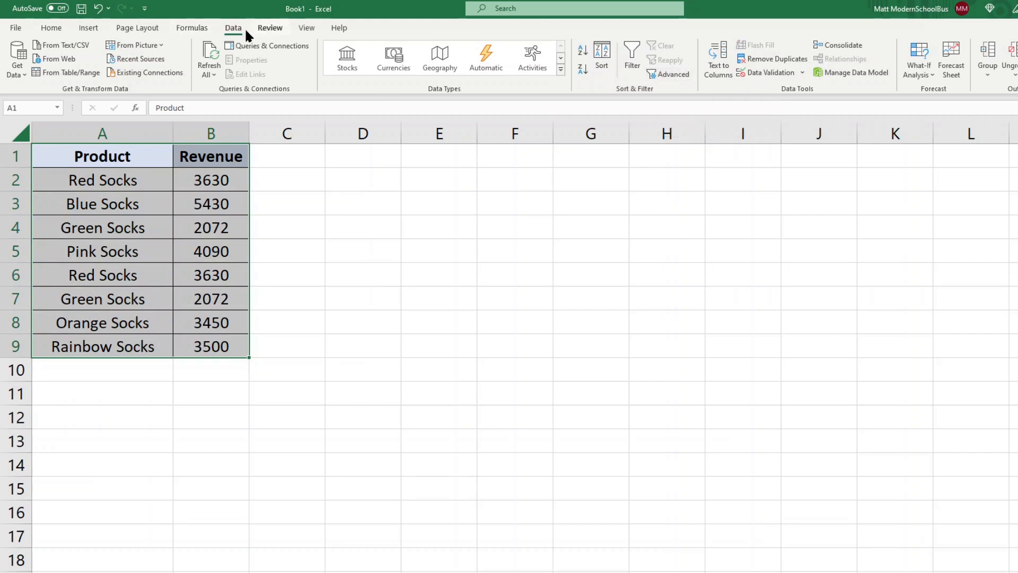
{"action": "left_click", "coordinate": [672, 73]}
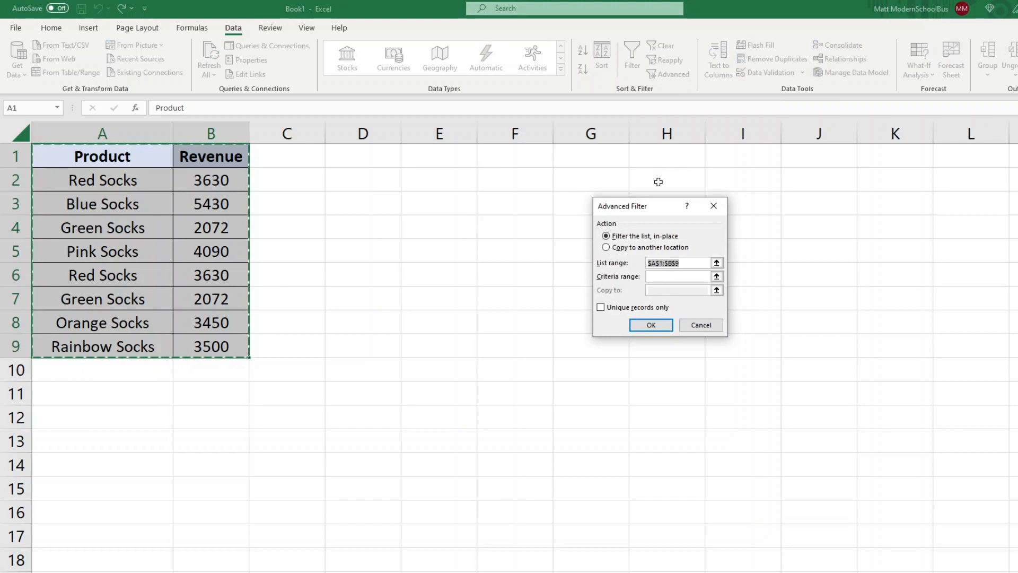
{"action": "left_click_drag", "start_coordinate": [634, 211], "coordinate": [418, 195]}
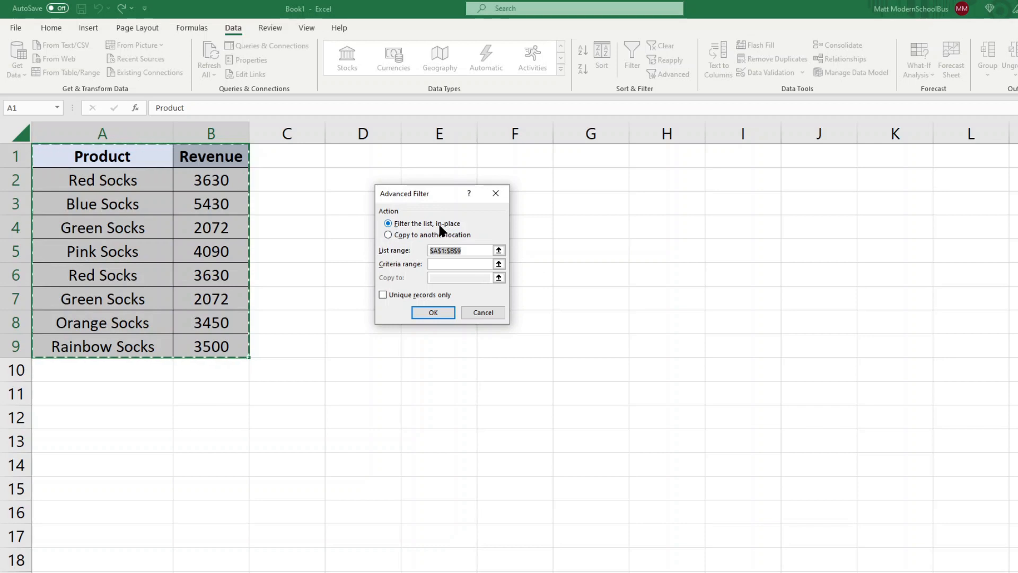
{"action": "left_click", "coordinate": [383, 295]}
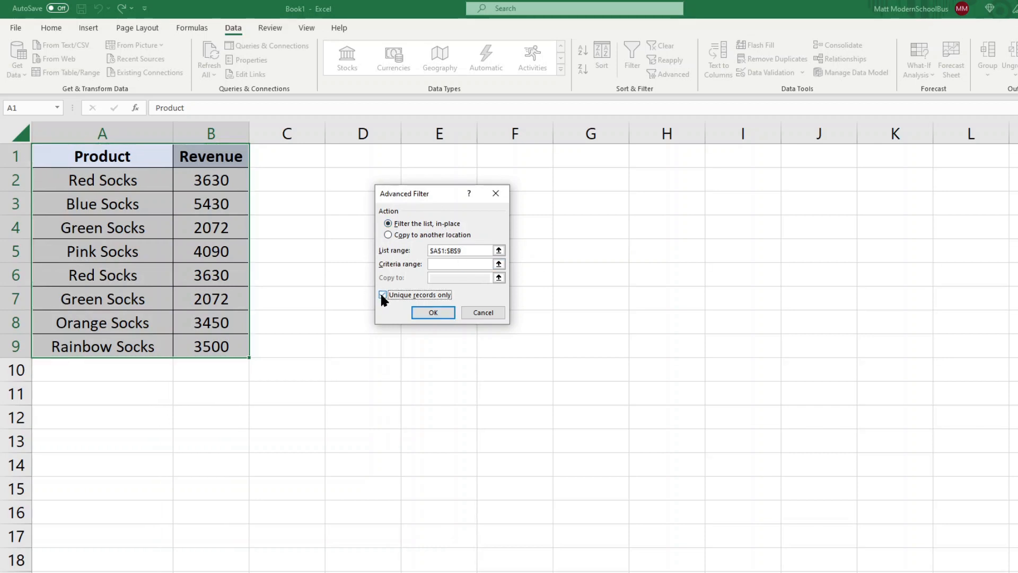
{"action": "left_click", "coordinate": [431, 313]}
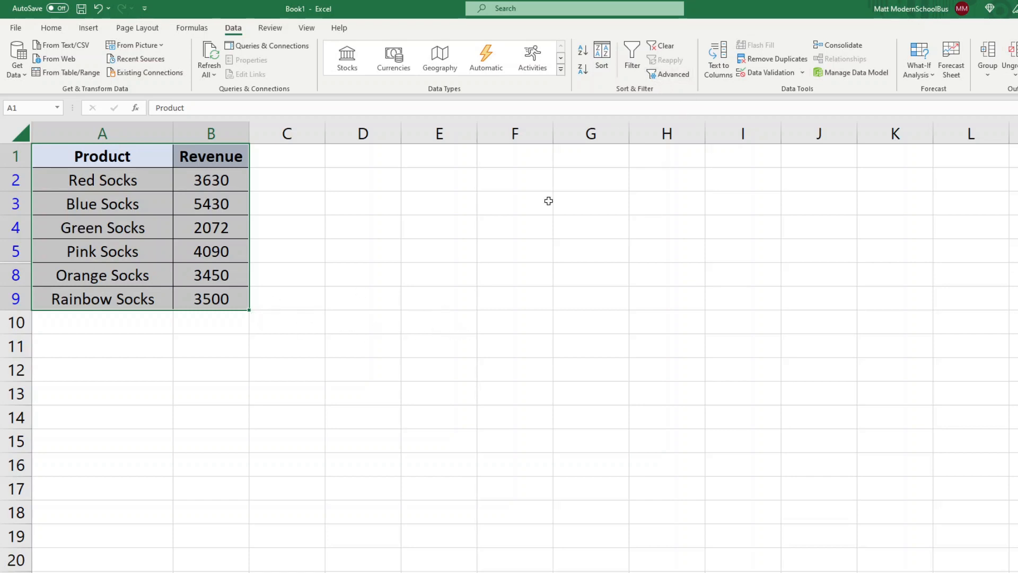
{"action": "left_click", "coordinate": [659, 44]}
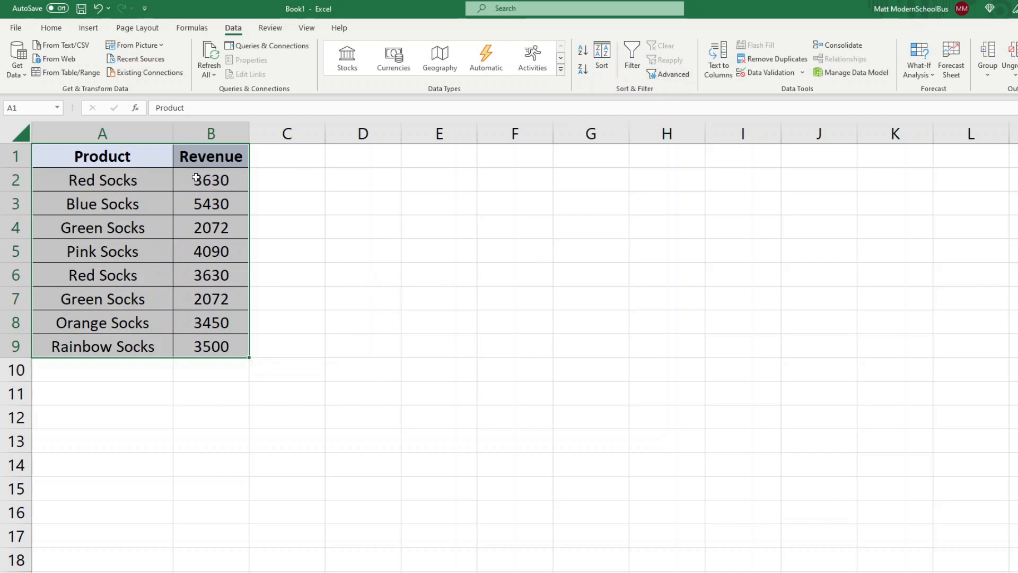
- Copy only the unique records from A1:B9 to another location starting at D1 with an Advanced Filter
{"action": "left_click", "coordinate": [362, 251]}
{"action": "left_click_drag", "start_coordinate": [129, 154], "coordinate": [207, 345]}
{"action": "left_click", "coordinate": [668, 74]}
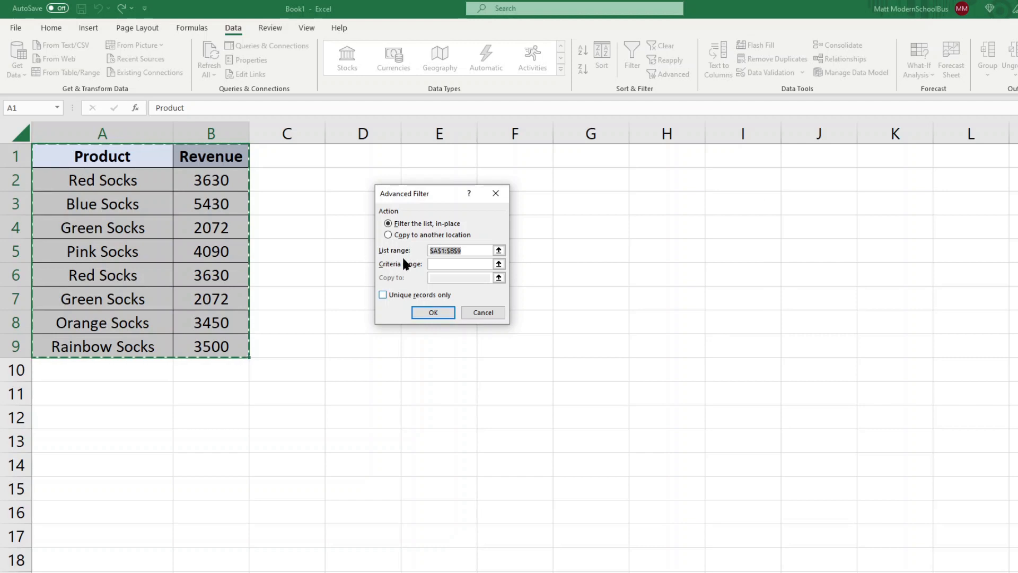
{"action": "left_click", "coordinate": [405, 234]}
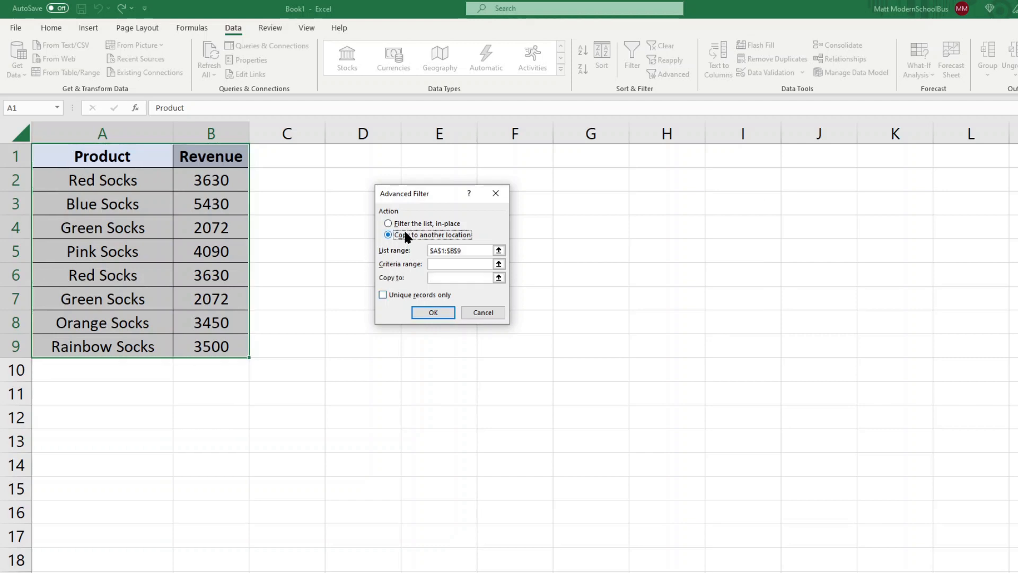
{"action": "left_click", "coordinate": [454, 277]}
{"action": "left_click", "coordinate": [353, 155]}
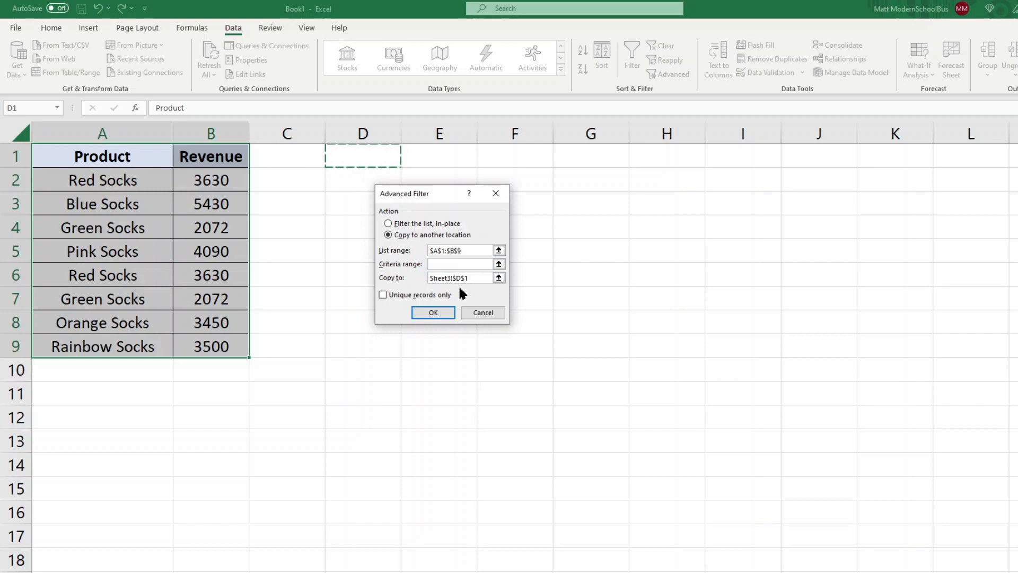
{"action": "left_click", "coordinate": [393, 295]}
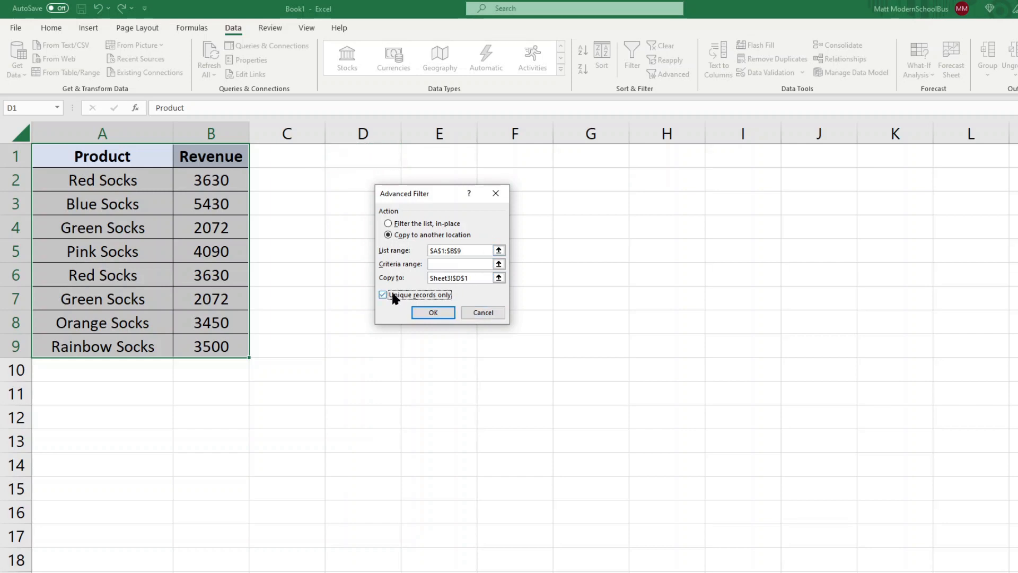
{"action": "left_click", "coordinate": [426, 312]}
- Widen column D to fit the copied product names with some spare room, and compare the copied table with the original
{"action": "left_click_drag", "start_coordinate": [400, 138], "coordinate": [432, 137]}
{"action": "left_click_drag", "start_coordinate": [396, 180], "coordinate": [455, 306]}
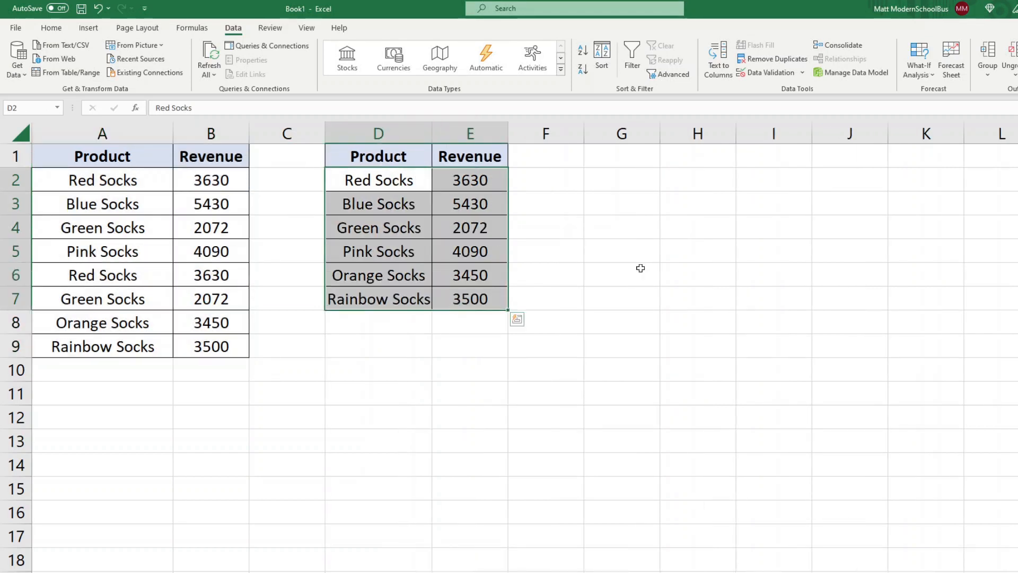
{"action": "left_click", "coordinate": [665, 272]}
{"action": "left_click", "coordinate": [230, 345]}
{"action": "left_click_drag", "start_coordinate": [230, 345], "coordinate": [106, 155]}
{"action": "left_click", "coordinate": [377, 156]}
{"action": "left_click_drag", "start_coordinate": [376, 156], "coordinate": [472, 304]}
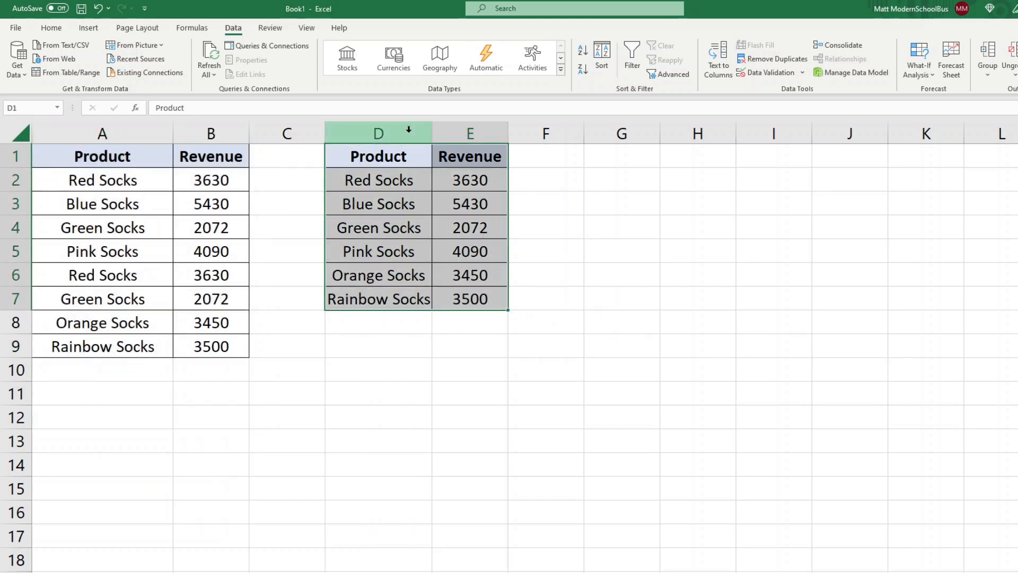
{"action": "left_click_drag", "start_coordinate": [433, 134], "coordinate": [448, 134]}
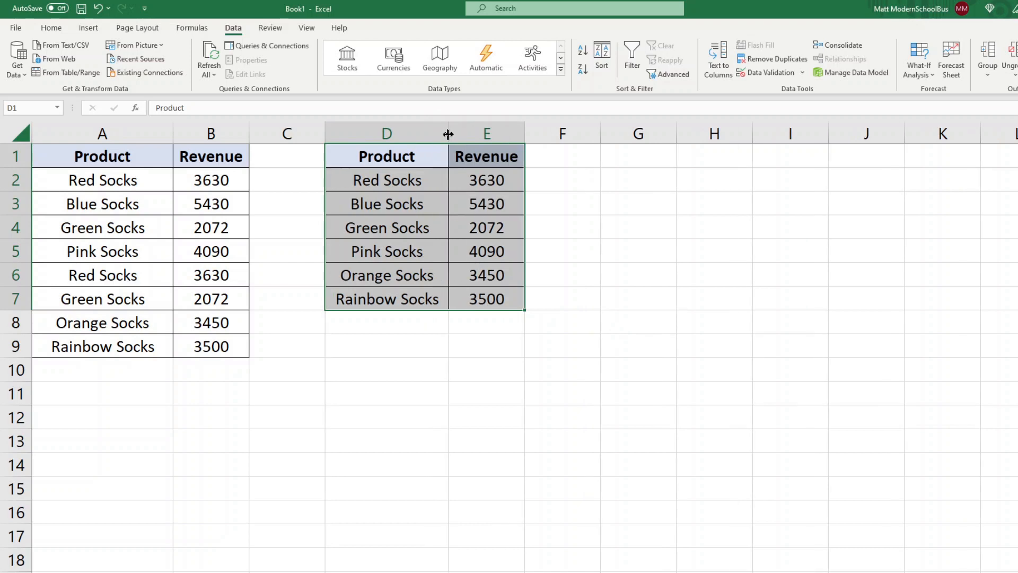